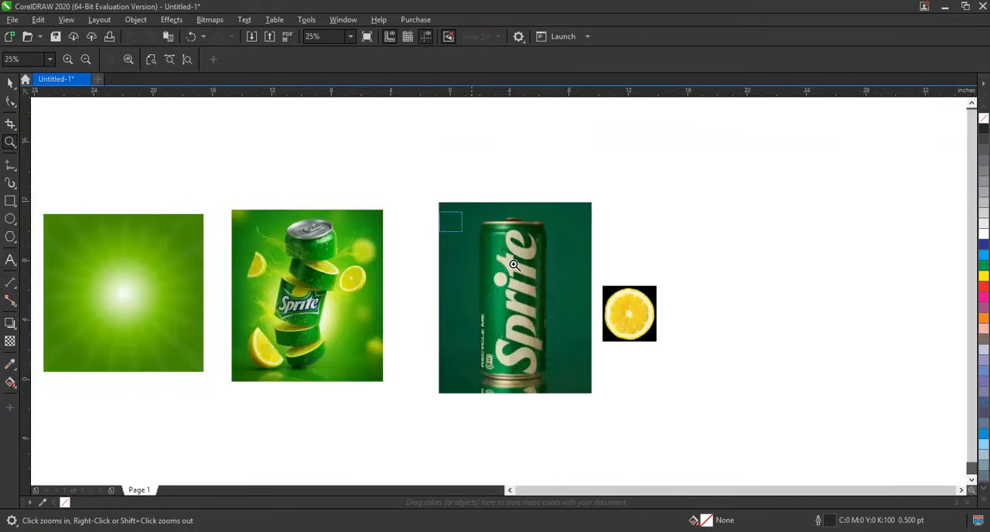
Step: Set the Freehand tool's default outline width for graphic objects to 3 pt
left_click_drag(514, 265, 626, 334)
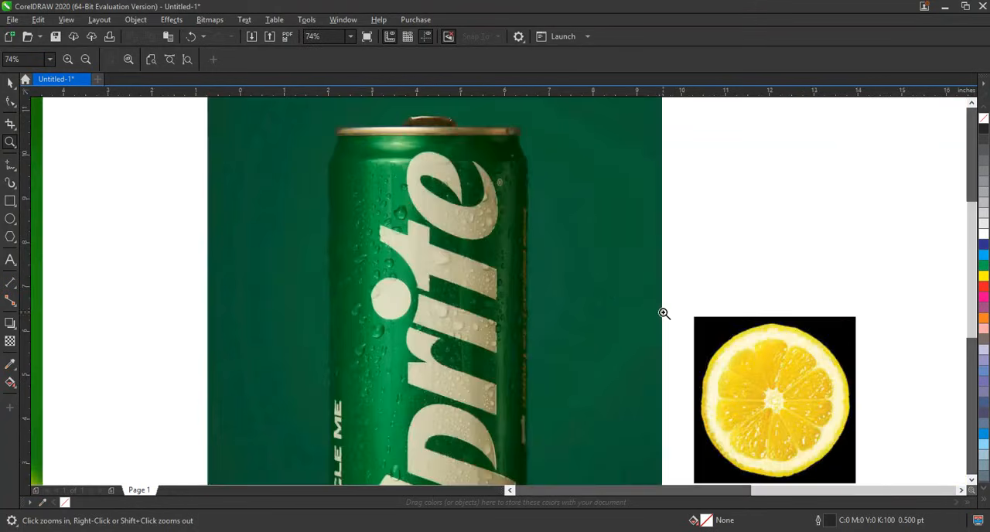
right_click(524, 222)
left_click_drag(408, 328, 591, 397)
right_click(550, 223)
left_click_drag(457, 214, 580, 268)
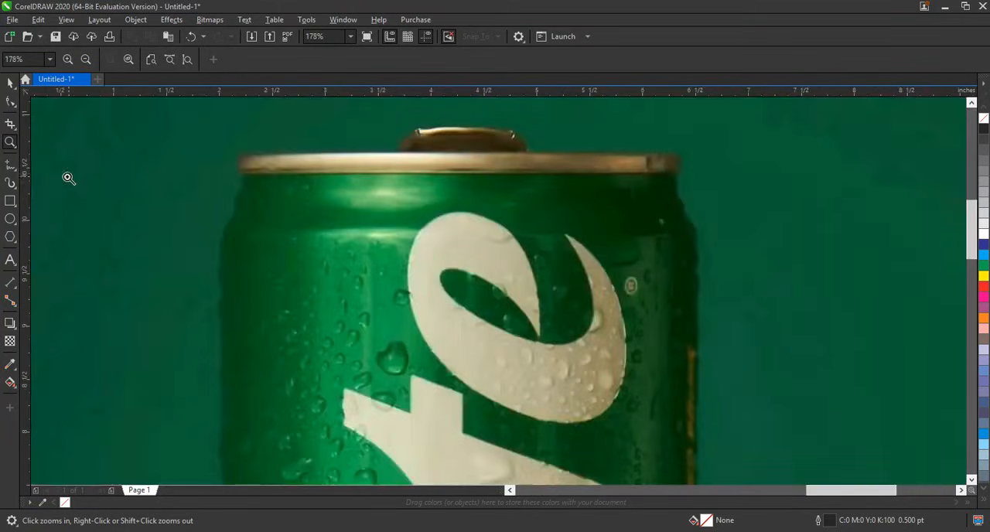
left_click(15, 174)
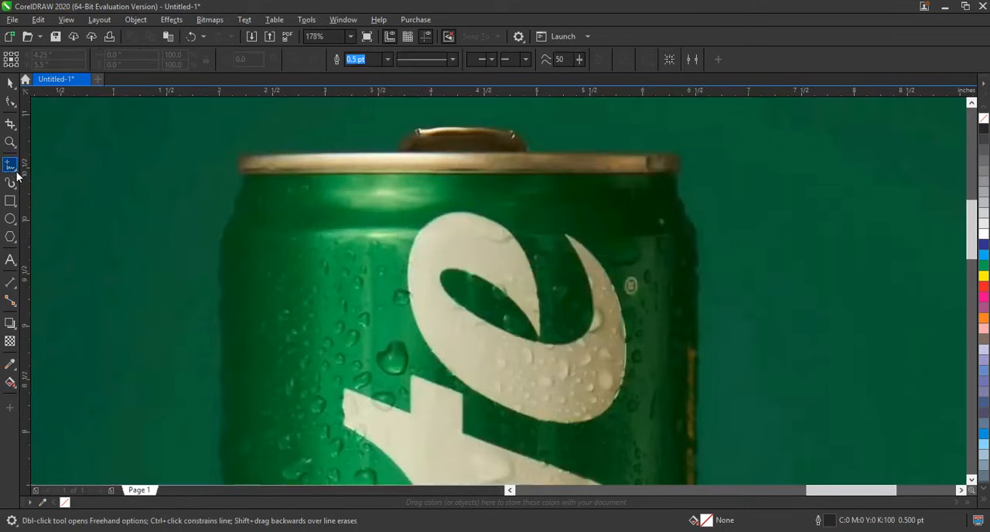
left_click(387, 59)
left_click(365, 142)
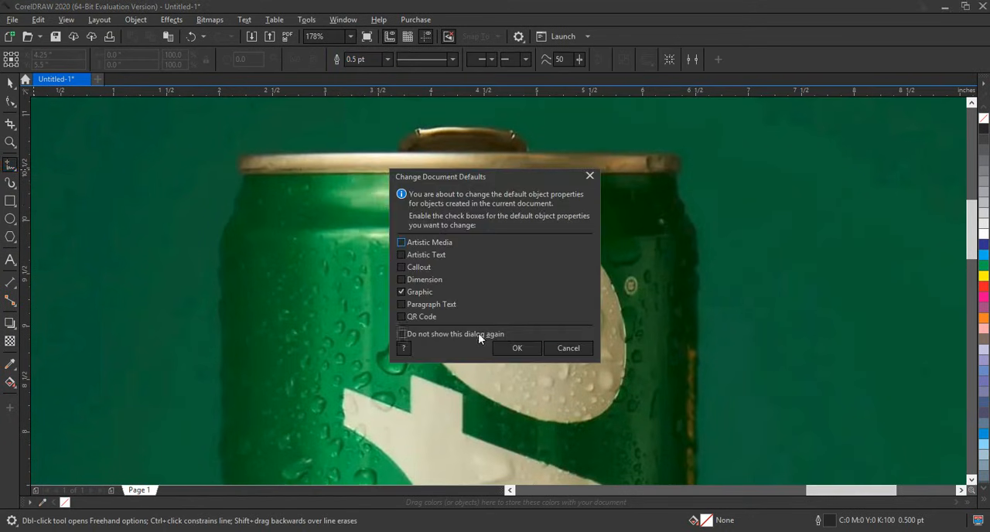
left_click(526, 348)
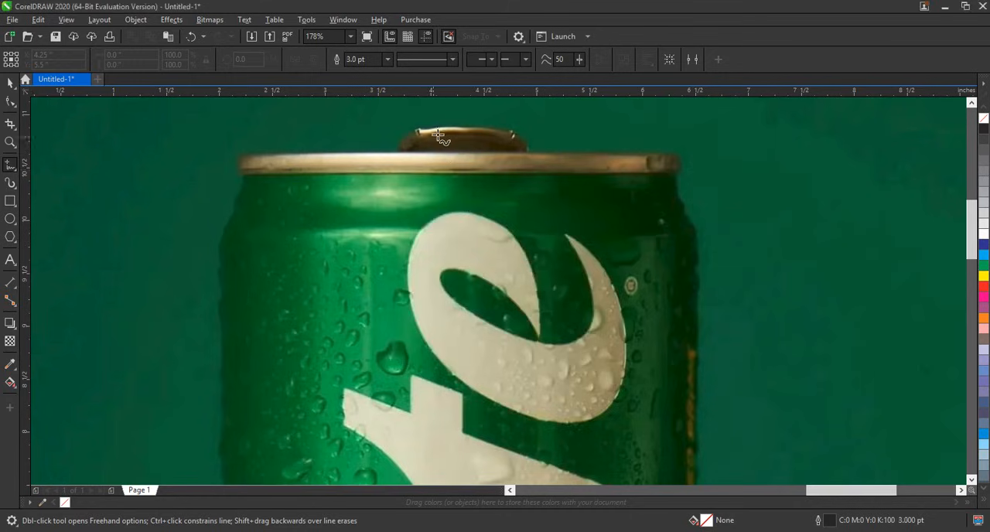
Step: Trace the green can with connected straight segments from the pull tab's top centre along the rim and down its left shoulder
left_click(458, 130)
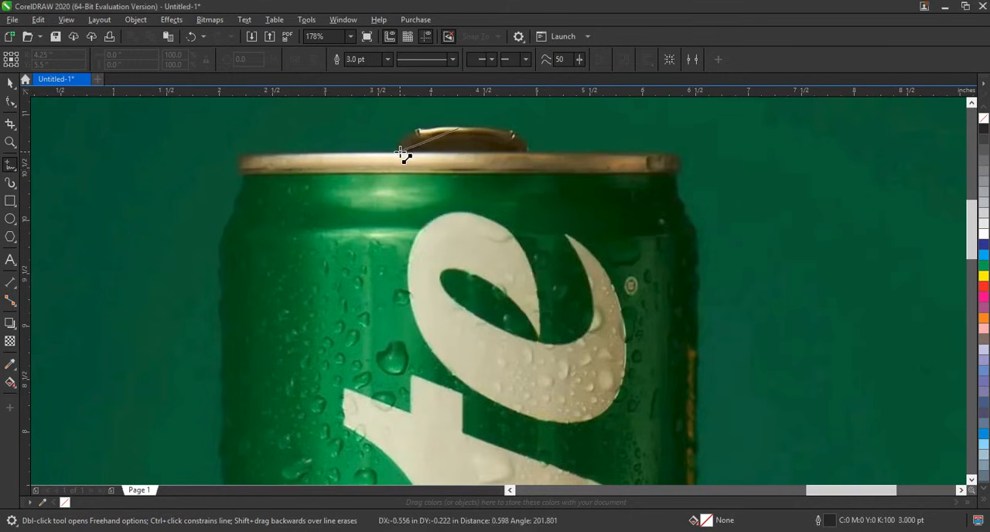
double_click(397, 153)
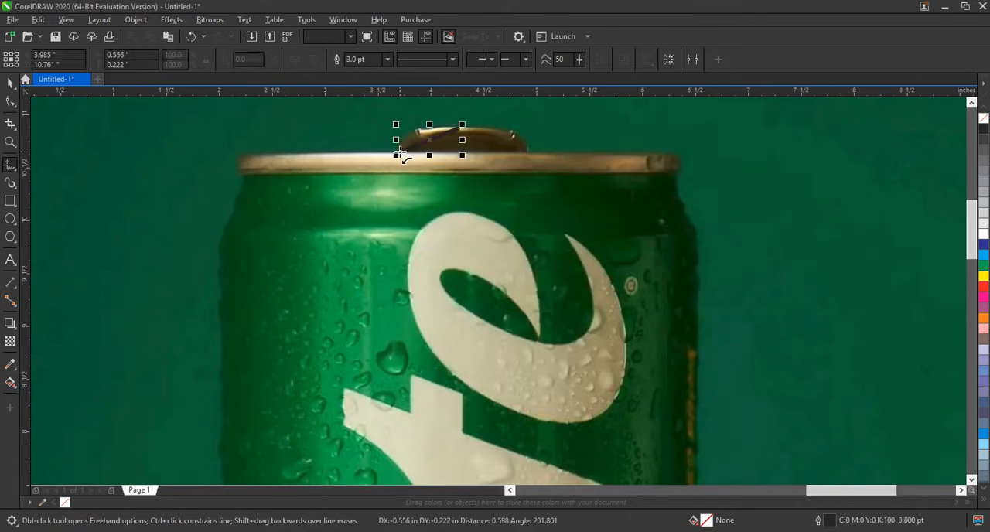
double_click(255, 156)
double_click(242, 171)
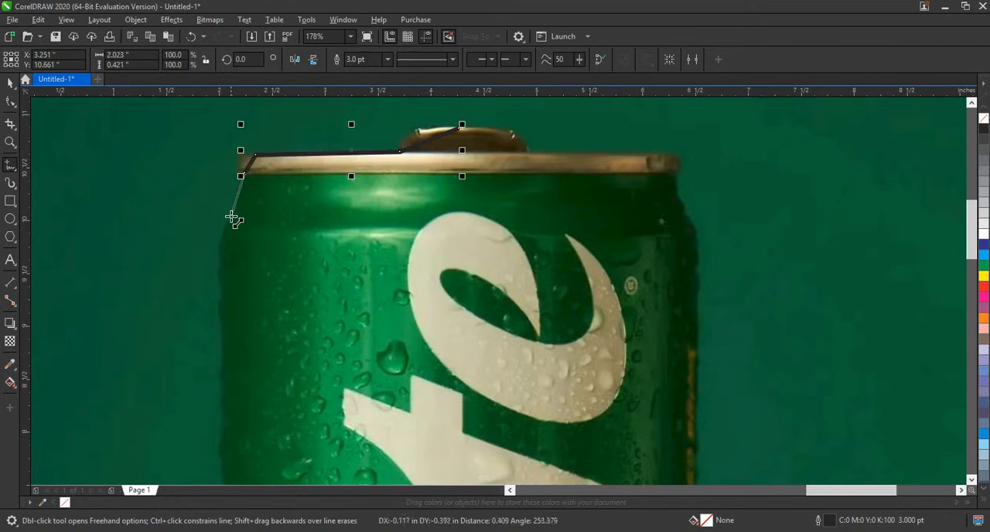
double_click(231, 217)
left_click(219, 285)
Step: Extend the can outline with one straight segment down the left side to just above the base
key("F4")
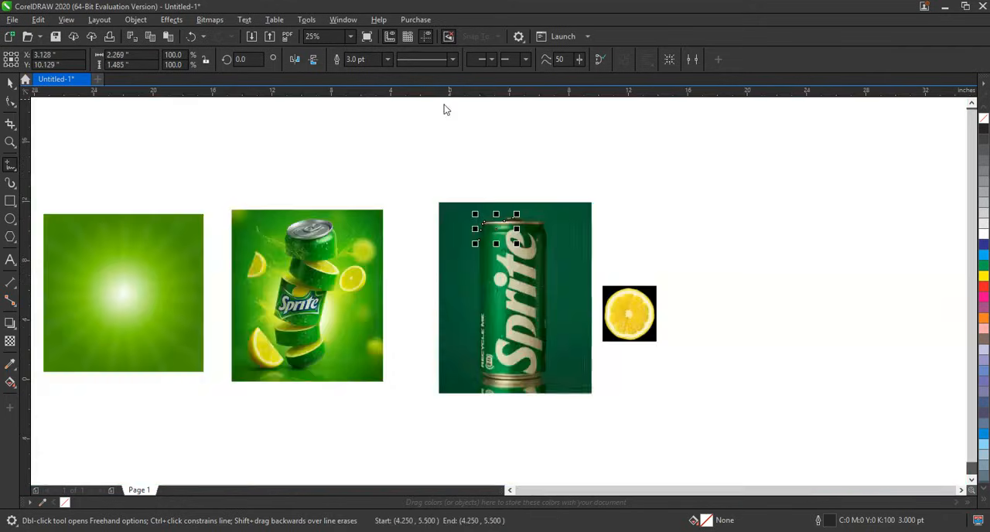
left_click(9, 144)
left_click_drag(411, 214, 614, 391)
left_click(10, 169)
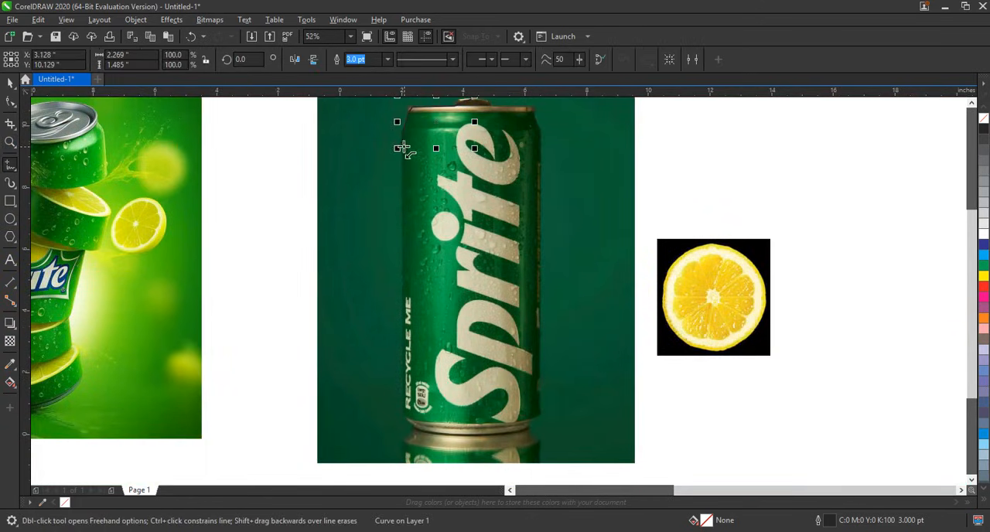
left_click(401, 147)
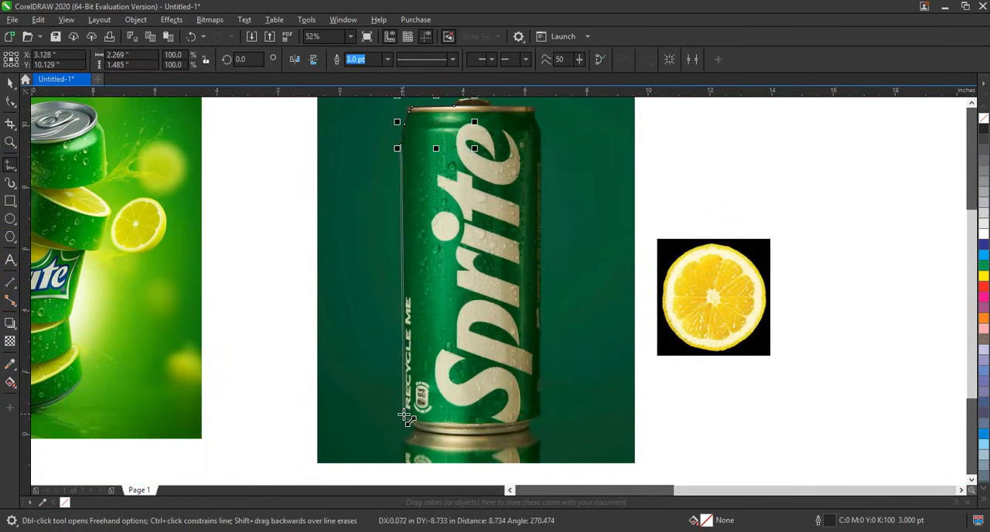
left_click(404, 414)
left_click(52, 178)
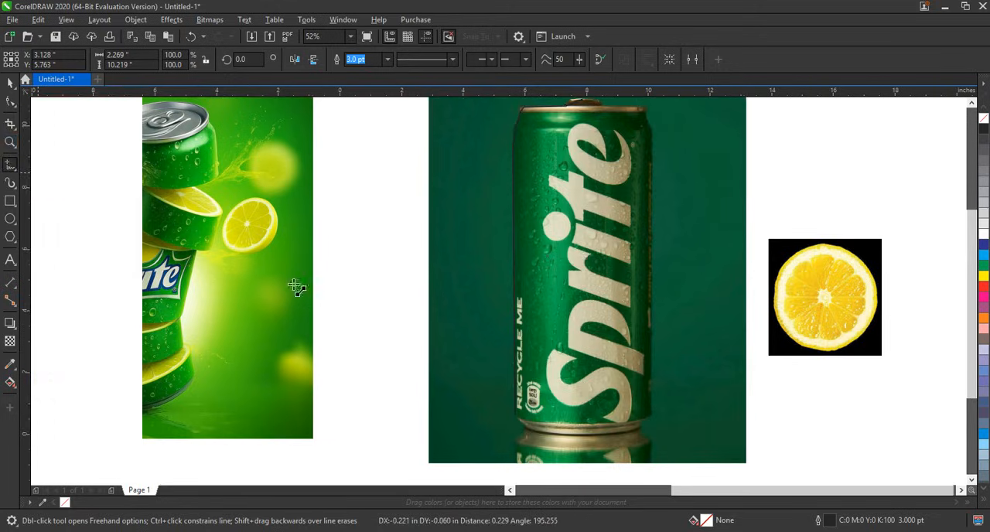
left_click(331, 283)
key("ctrl+z")
Step: Continue the outline from the lower end of the can's left side, across the base and around the lower-right corner
left_click(10, 143)
left_click_drag(443, 354, 668, 452)
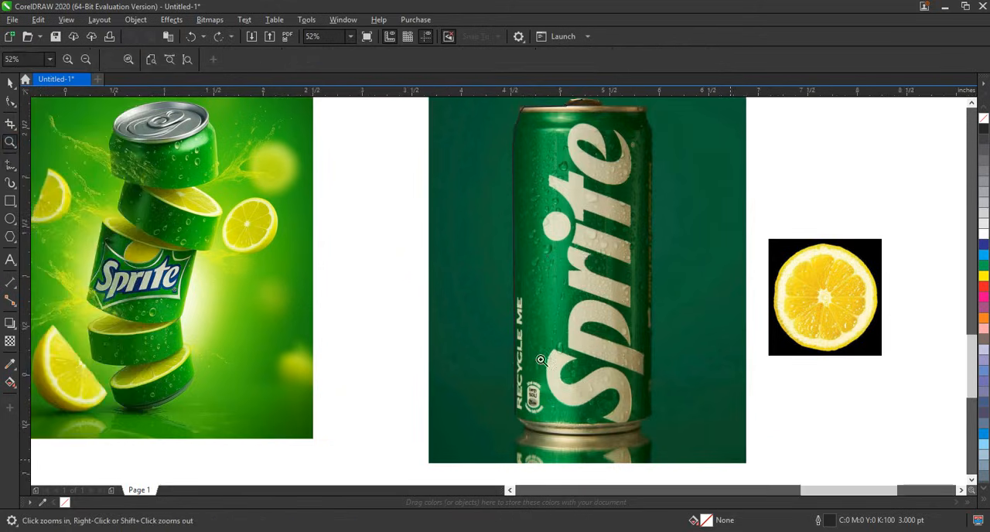
left_click(271, 289)
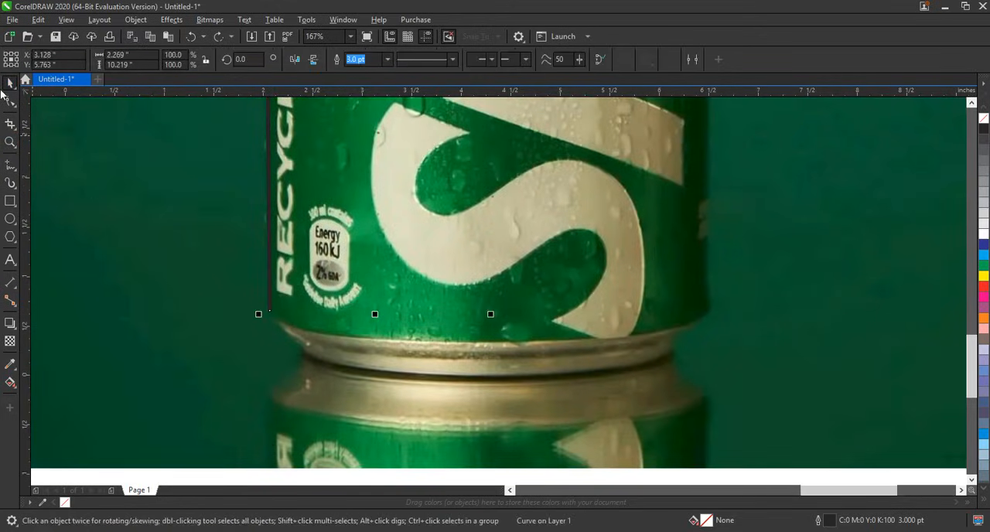
left_click(10, 165)
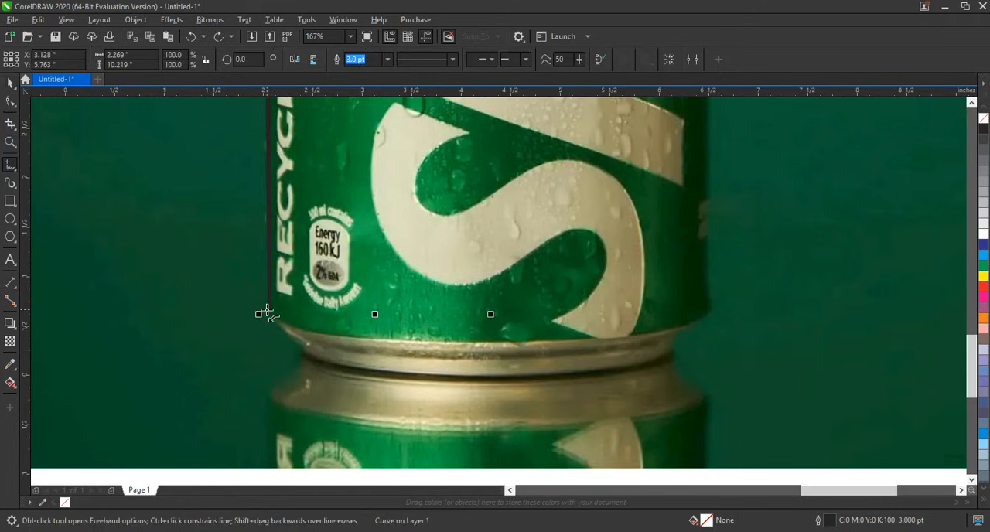
left_click(266, 311)
left_click(306, 354)
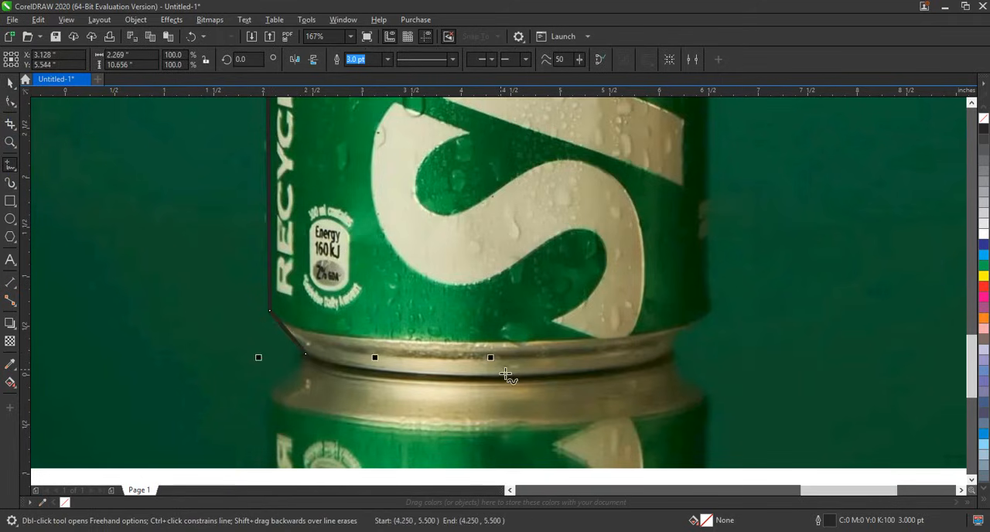
left_click(665, 354)
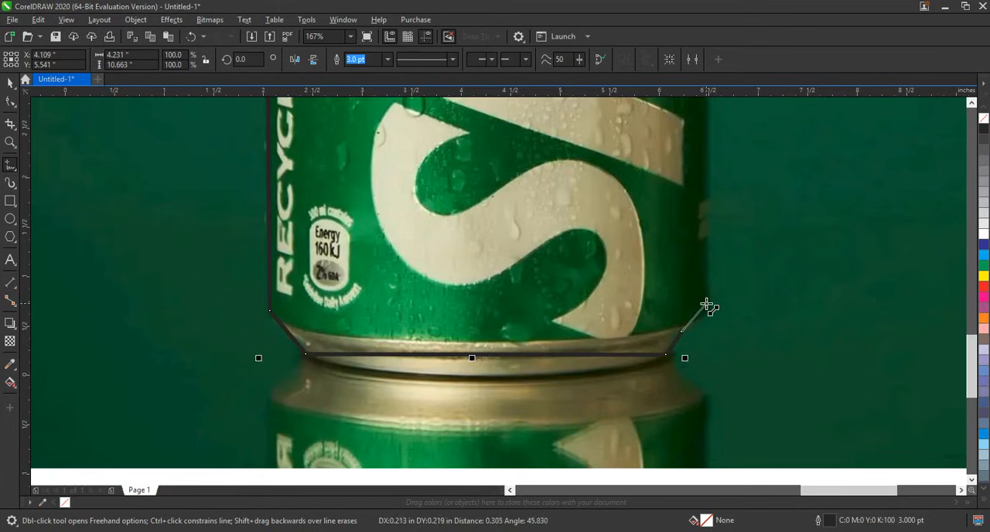
left_click(707, 305)
Step: Extend the outline with a straight segment up the can's right side to the upper shoulder
key("F4")
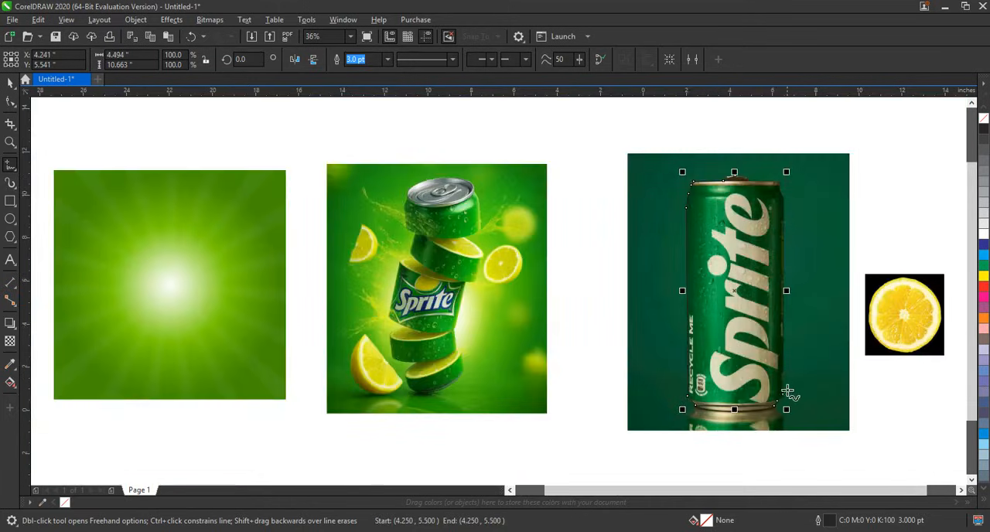
left_click(783, 398)
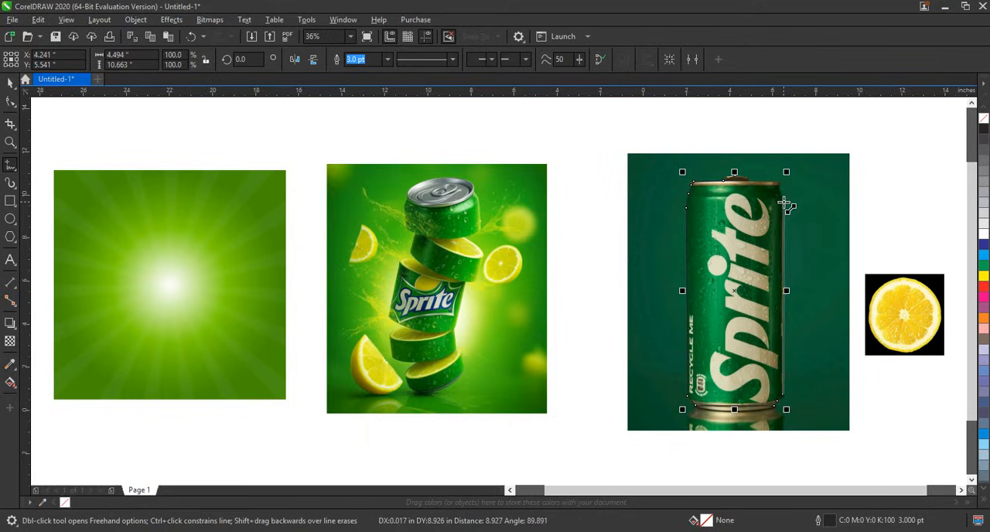
left_click(788, 205)
Step: Trace the can's right shoulder and rim, and close the outline at its starting point on the pull tab
left_click(10, 142)
left_click_drag(703, 164, 811, 232)
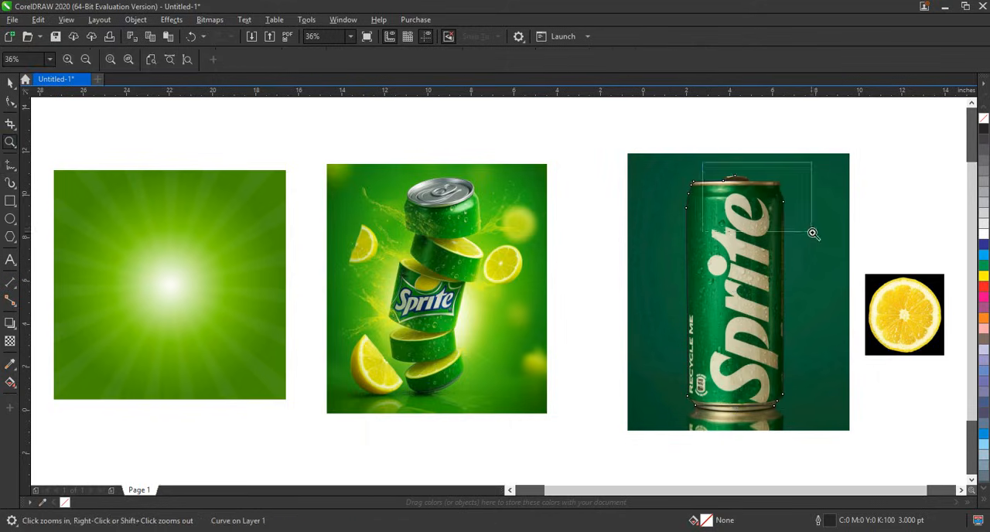
key("F5")
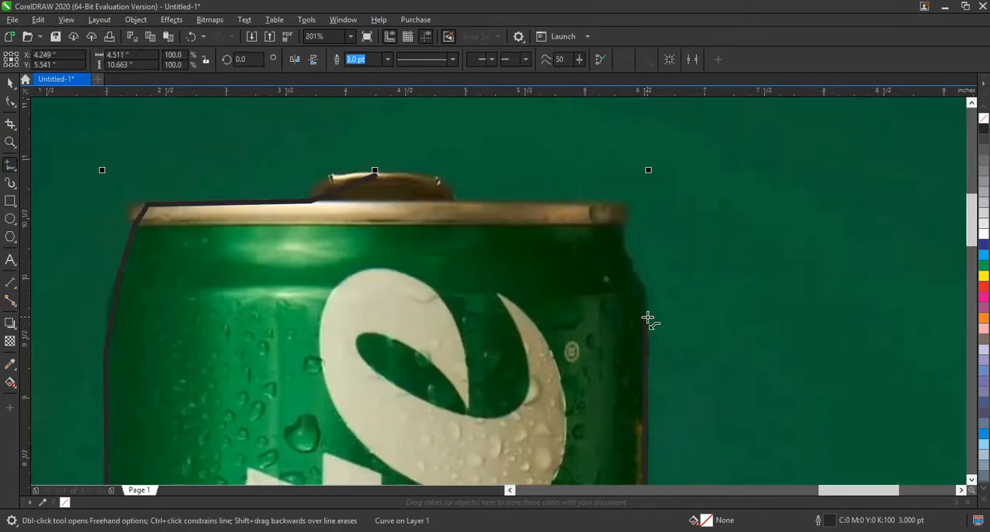
left_click(648, 319)
left_click(623, 241)
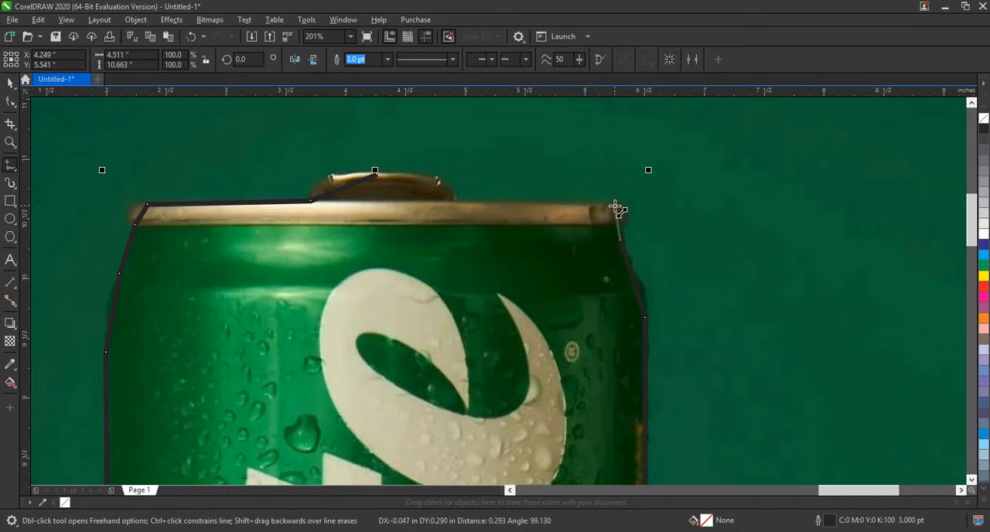
left_click(614, 206)
left_click(451, 201)
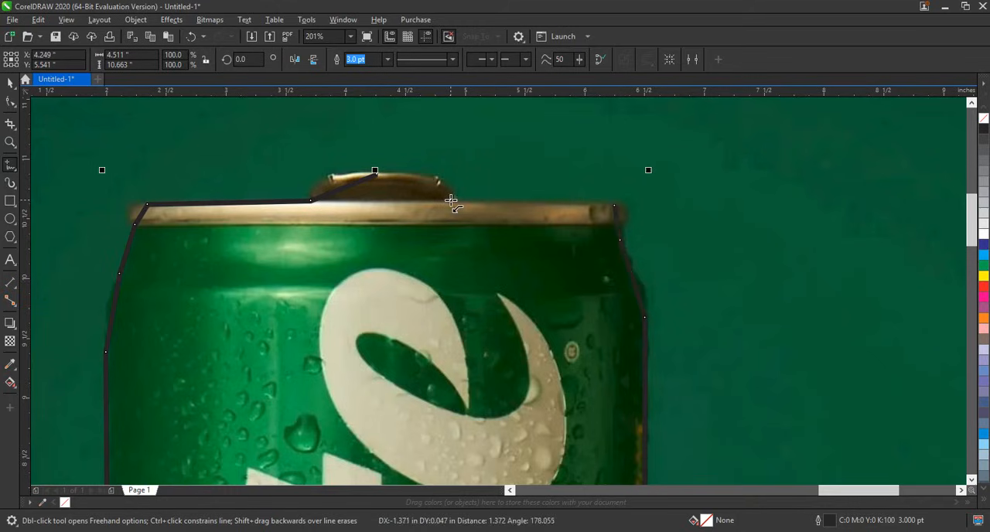
left_click(375, 171)
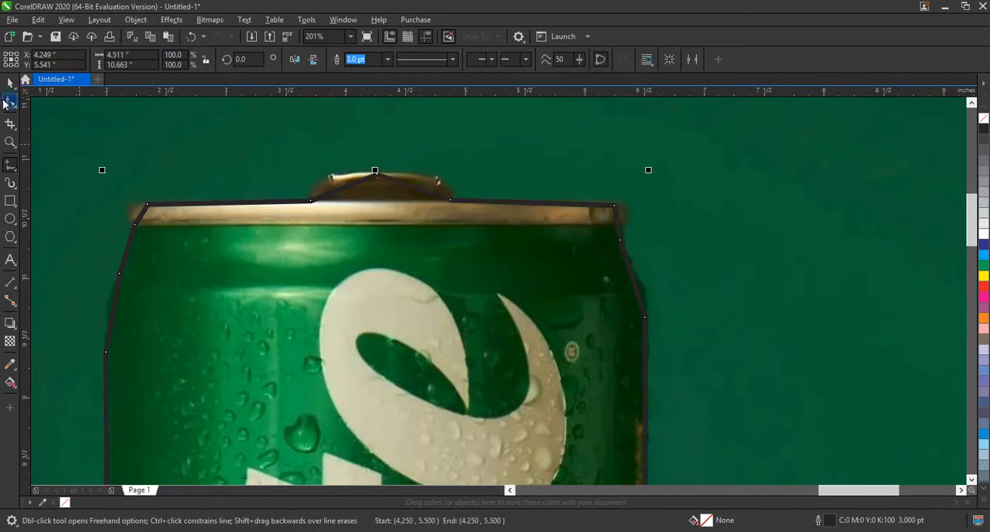
Step: Select all nodes of the can outline and convert its straight segments to curves
left_click(9, 102)
scroll(570, 162, "down", 4)
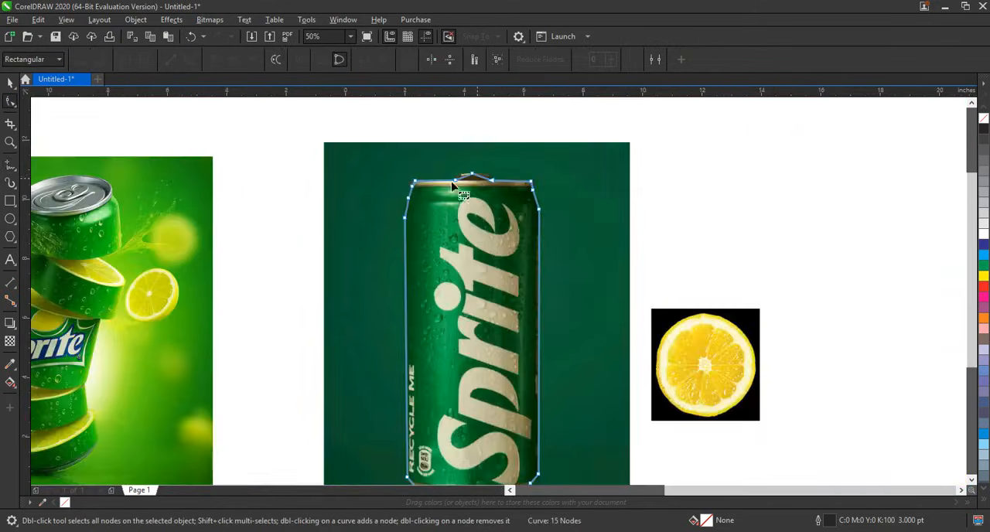
scroll(411, 184, "down", 2)
left_click_drag(385, 164, 516, 328)
left_click(189, 60)
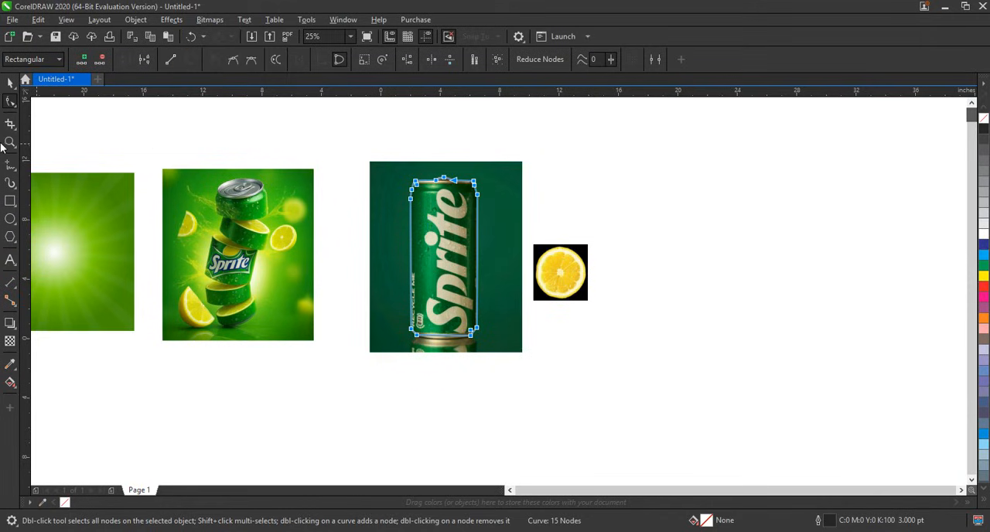
Step: Bend the two outline segments over the pull tab to follow its rounded shape
left_click_drag(380, 162, 528, 224)
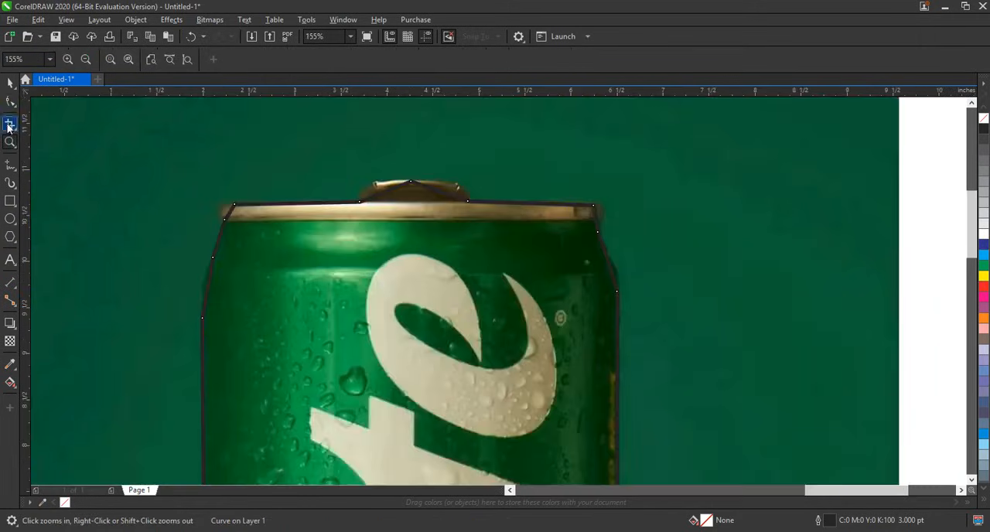
left_click(10, 103)
left_click_drag(381, 195, 374, 189)
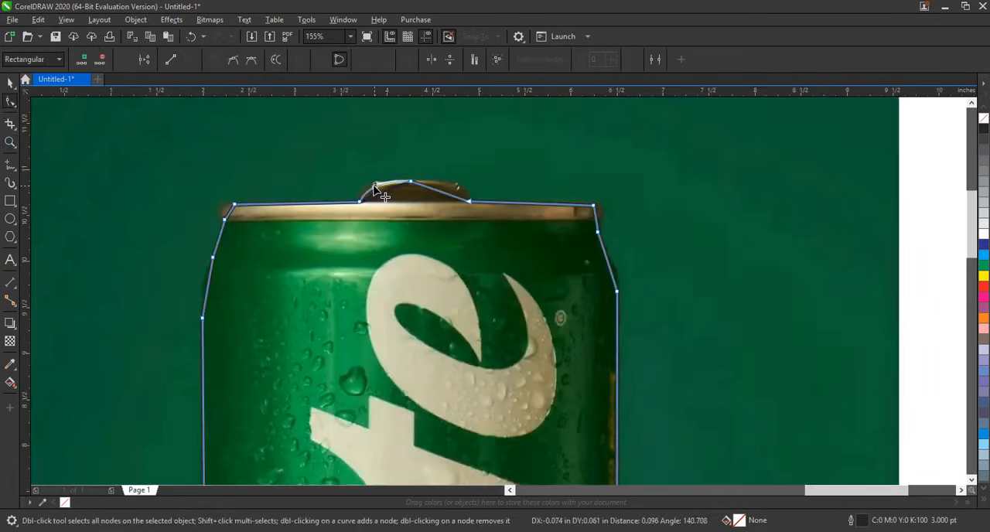
left_click_drag(443, 192, 464, 208)
Step: Round the outline at the left and right ends of the can's metal rim
left_click(10, 141)
left_click_drag(137, 172, 685, 355)
left_click(10, 101)
left_click_drag(194, 215, 181, 208)
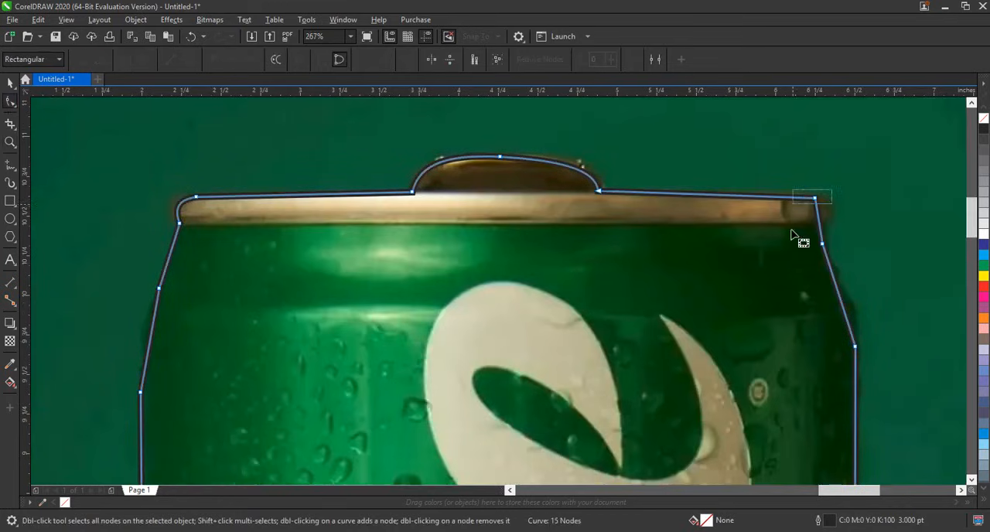
left_click_drag(819, 228, 815, 198)
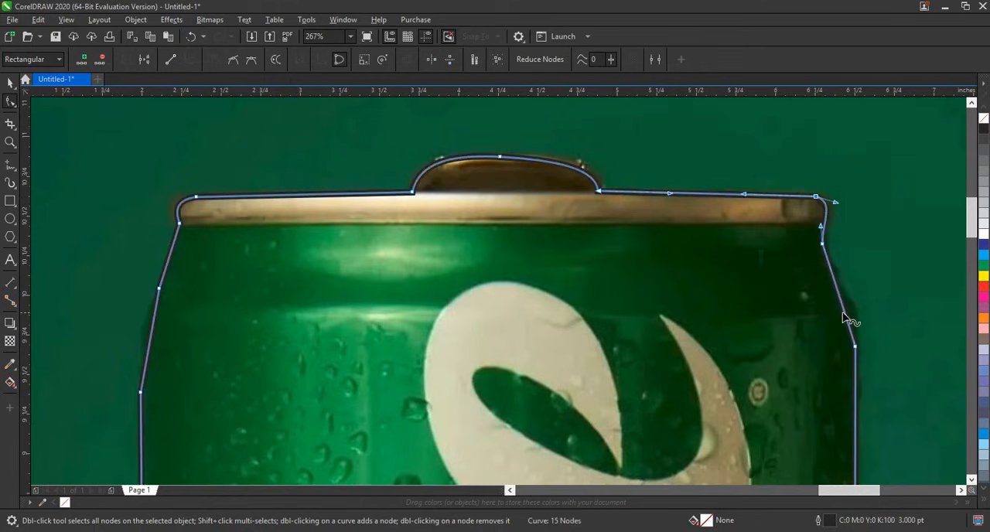
Step: Curve the outline segments along the can's right and left shoulders to match their contours
left_click_drag(844, 313, 831, 278)
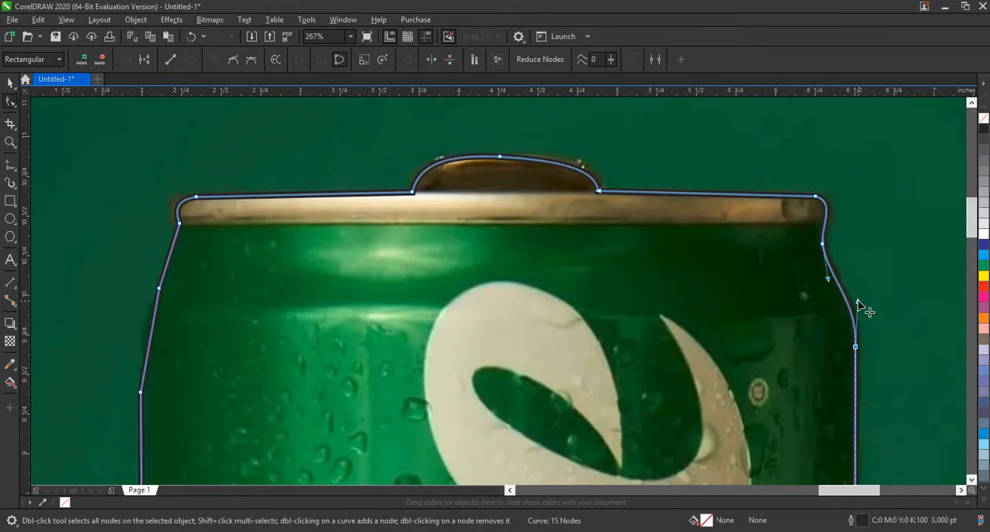
left_click(172, 259)
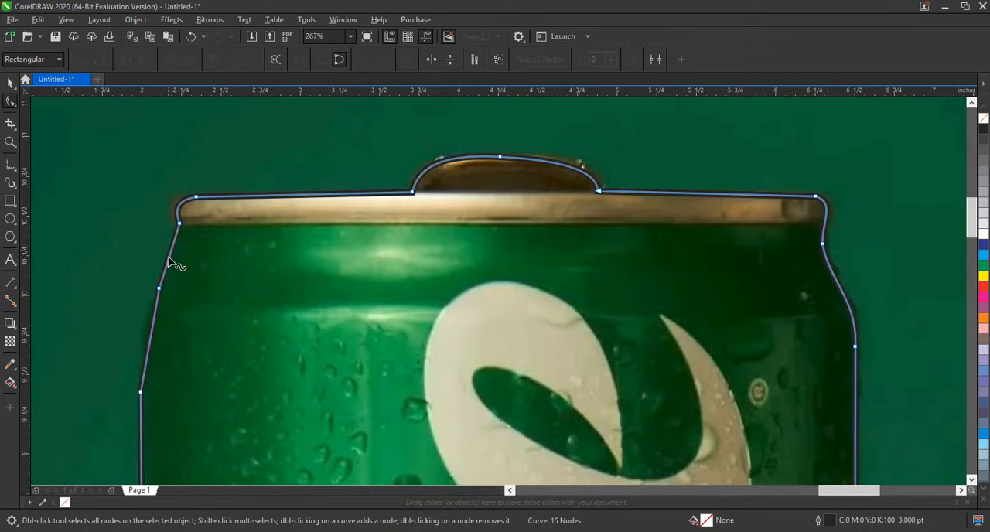
left_click_drag(168, 257, 146, 341)
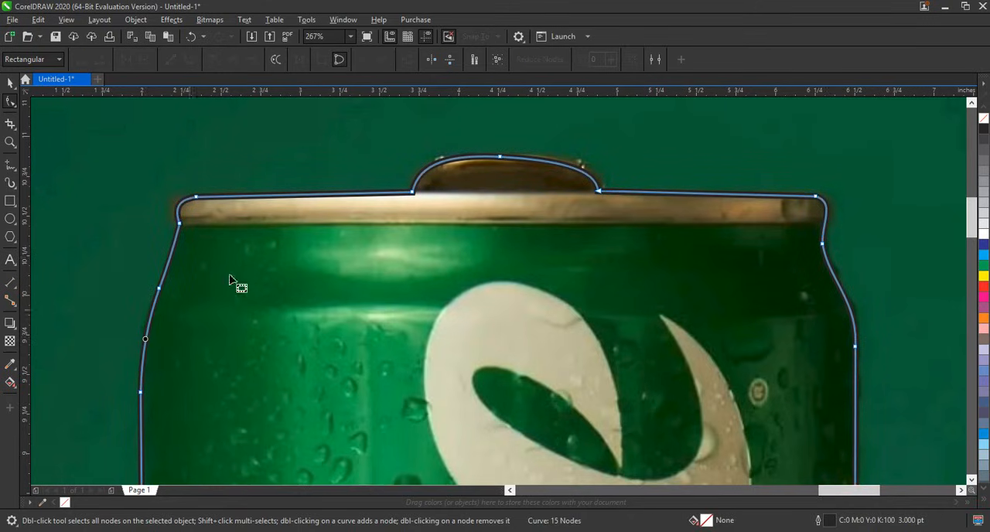
Step: Curve the outline's lower-left diagonal segment to follow the can's tapered base
left_click(10, 142)
scroll(438, 240, "down", 6)
left_click_drag(335, 258, 536, 347)
left_click_drag(205, 239, 668, 449)
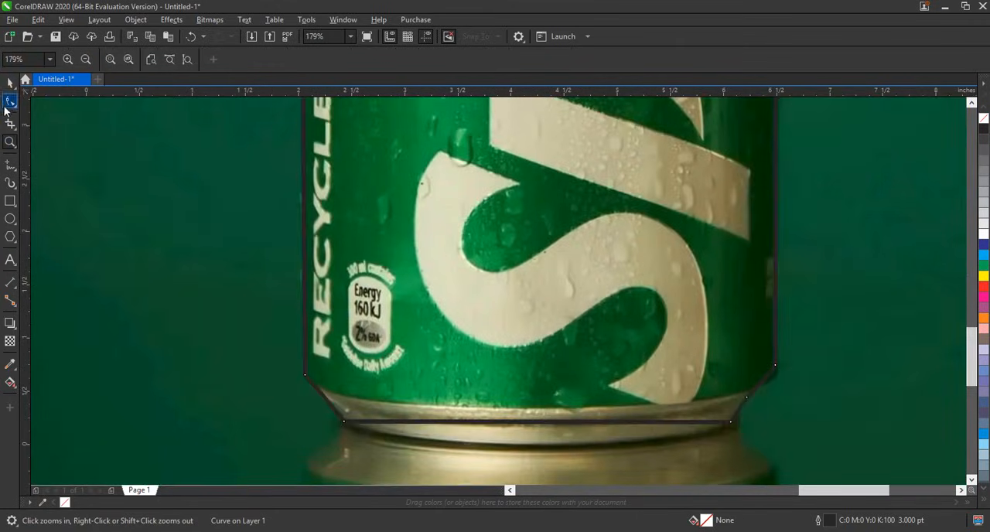
left_click(7, 104)
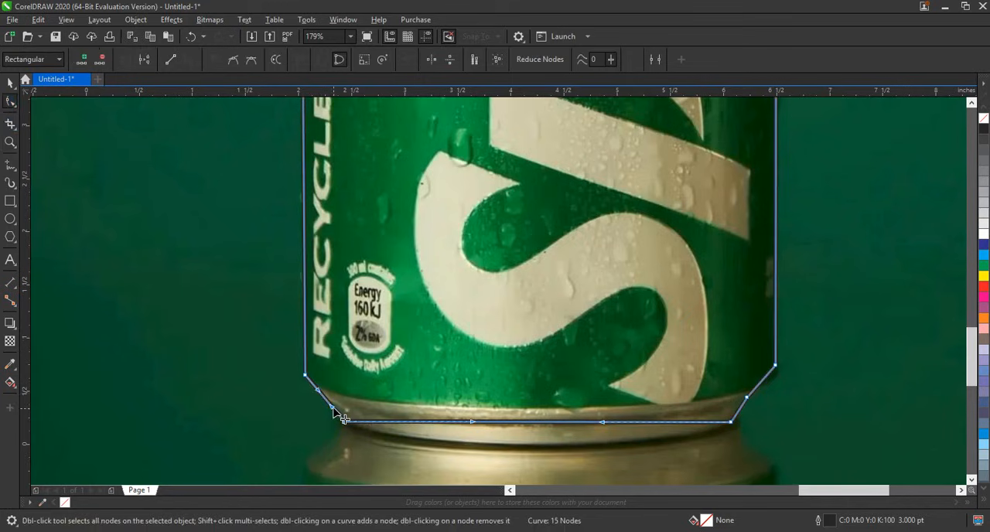
left_click_drag(334, 410, 308, 394)
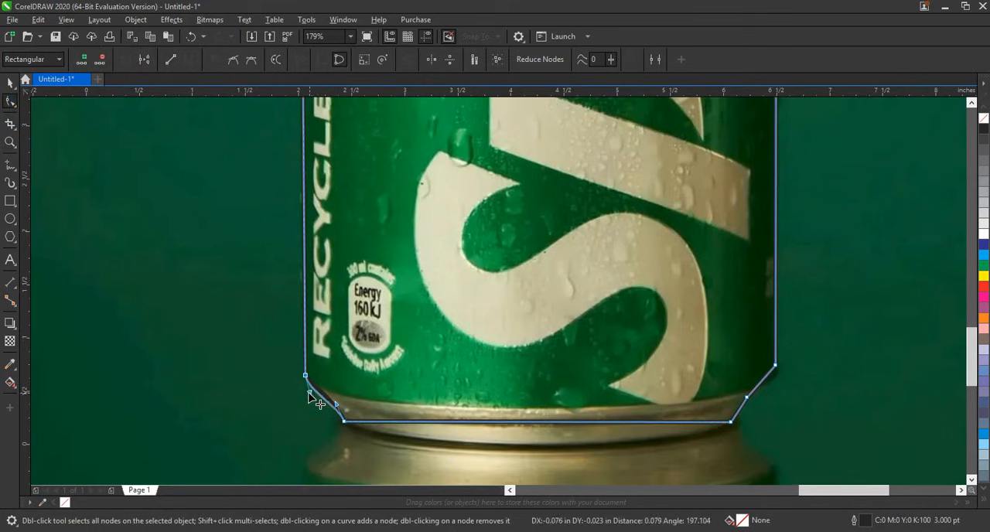
Step: Bend the outline's bottom segment downward along the can's rounded base and adjust the node at its left end
left_click(344, 421)
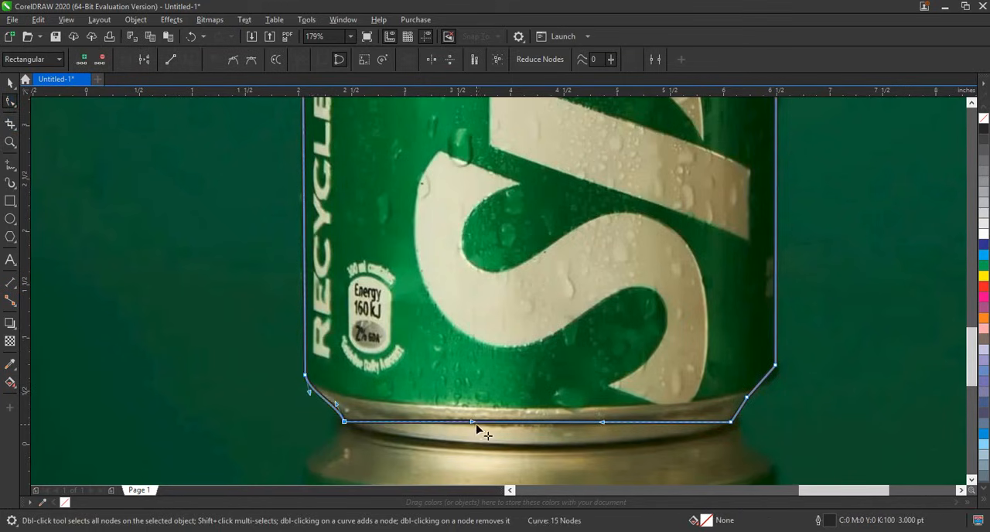
left_click_drag(476, 425, 443, 464)
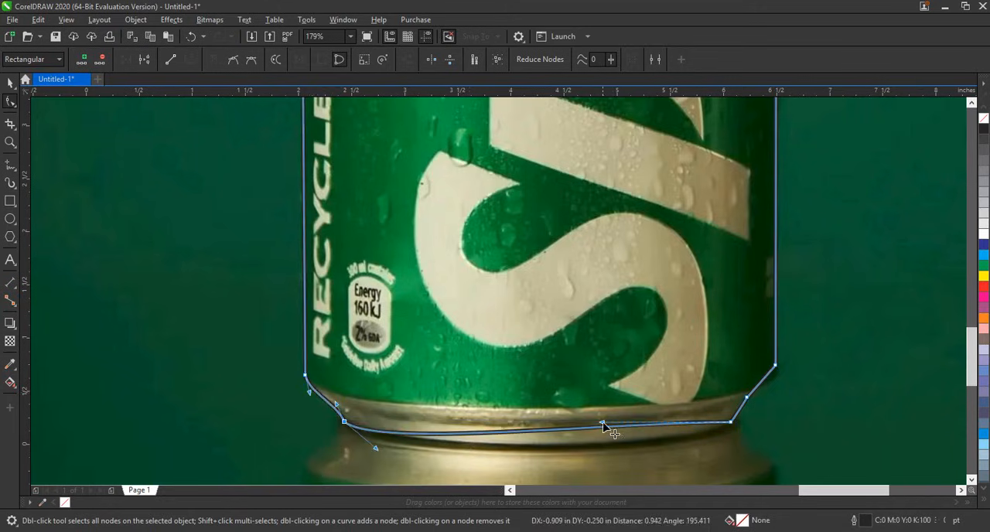
left_click_drag(602, 422, 596, 464)
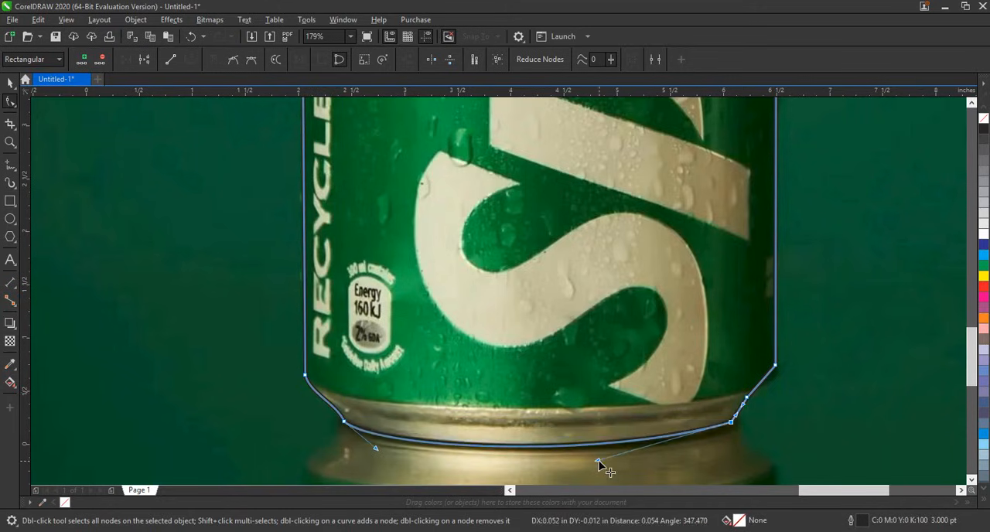
left_click_drag(375, 449, 347, 422)
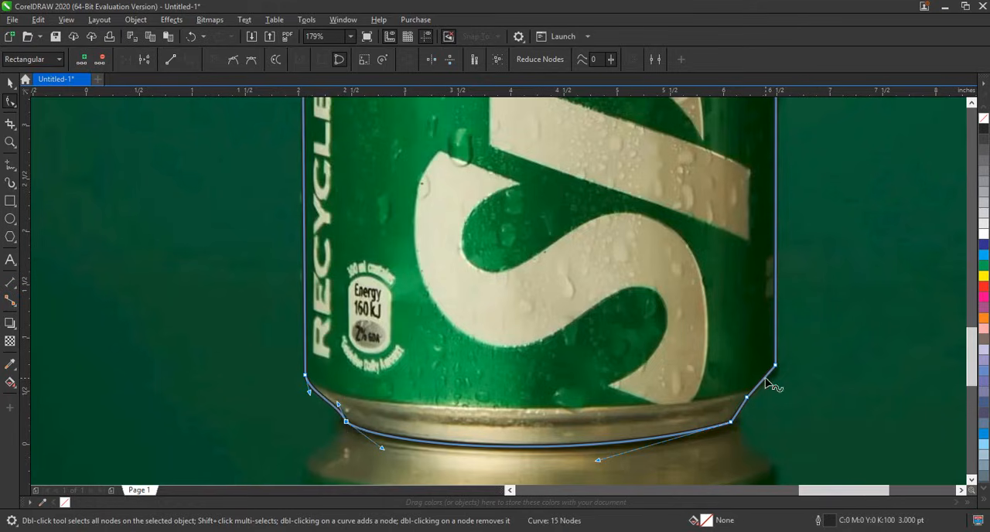
Step: Curve the two outline segments at the can's lower right and nudge the bottom-right node onto the base edge
left_click_drag(765, 378, 771, 378)
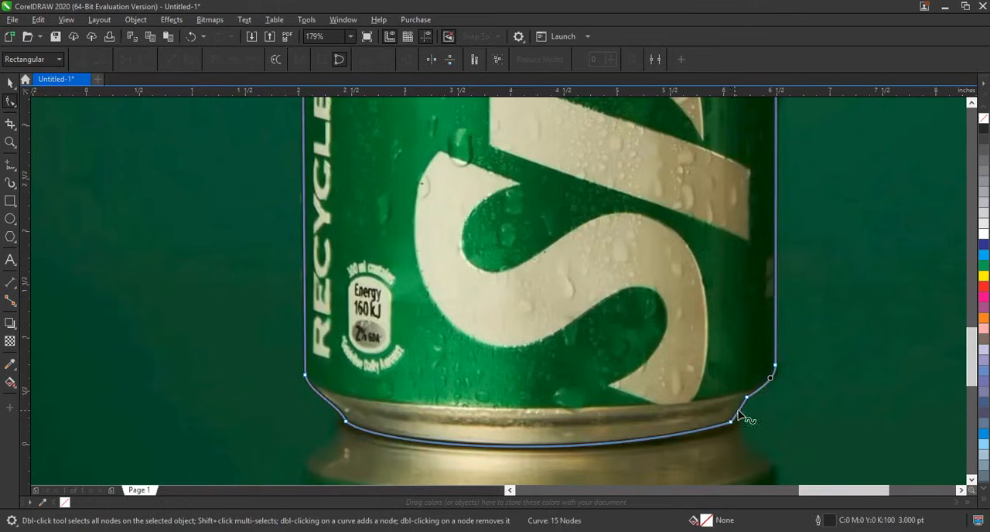
left_click_drag(652, 330, 822, 475)
left_click(735, 423)
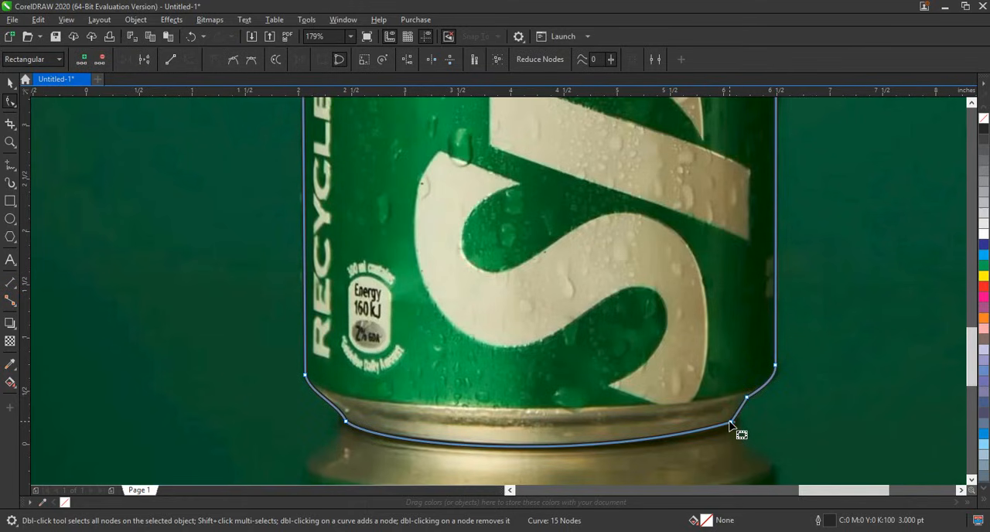
left_click_drag(731, 425, 731, 427)
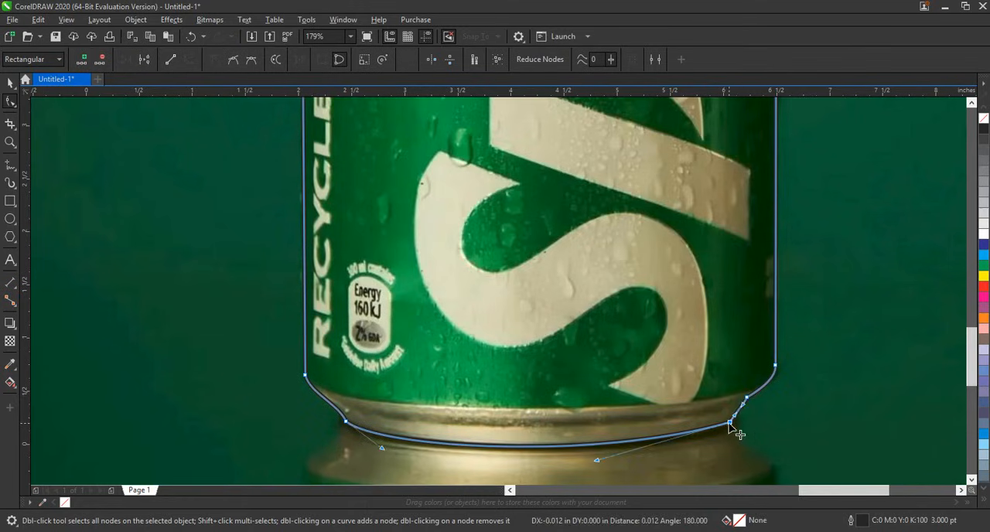
left_click(740, 418)
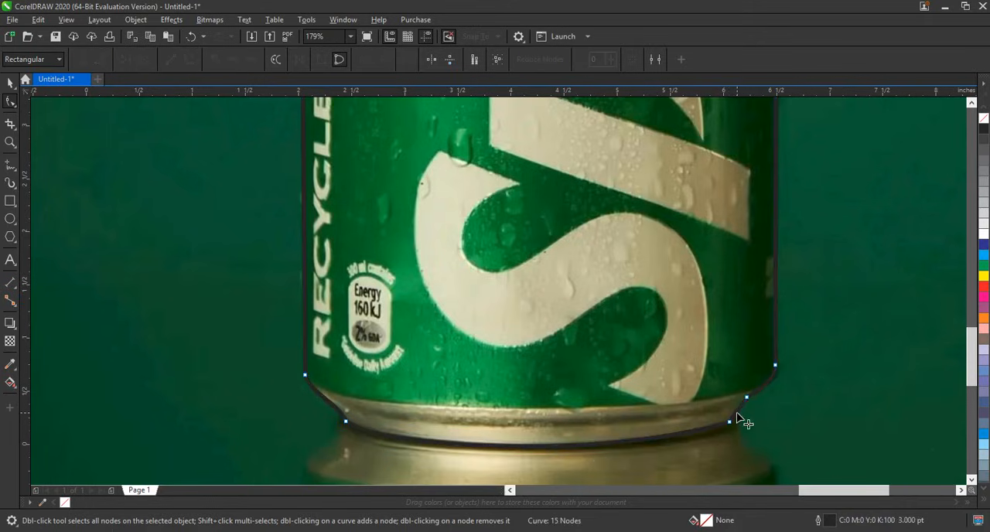
left_click_drag(737, 413, 739, 415)
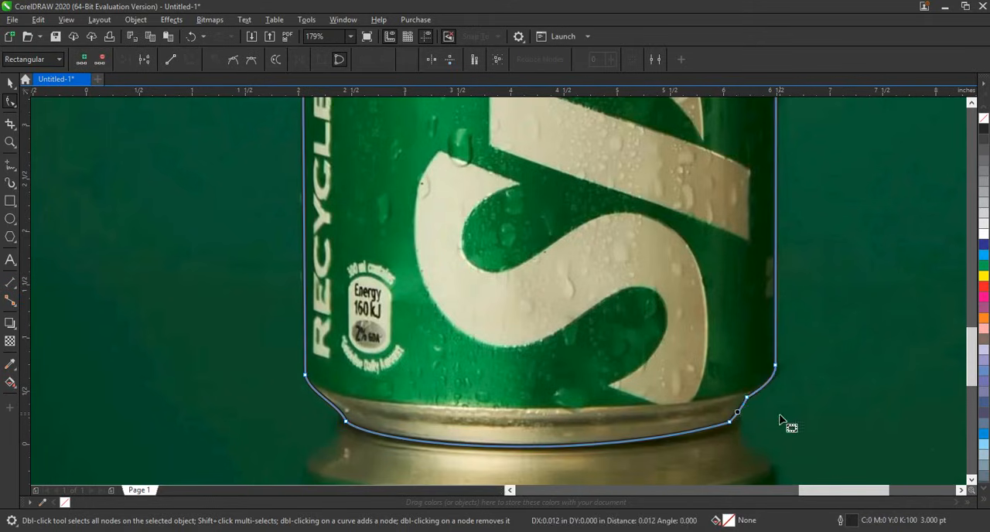
Step: PowerClip the Sprite can photo inside the traced can outline
left_click(10, 83)
scroll(577, 474, "down", 2)
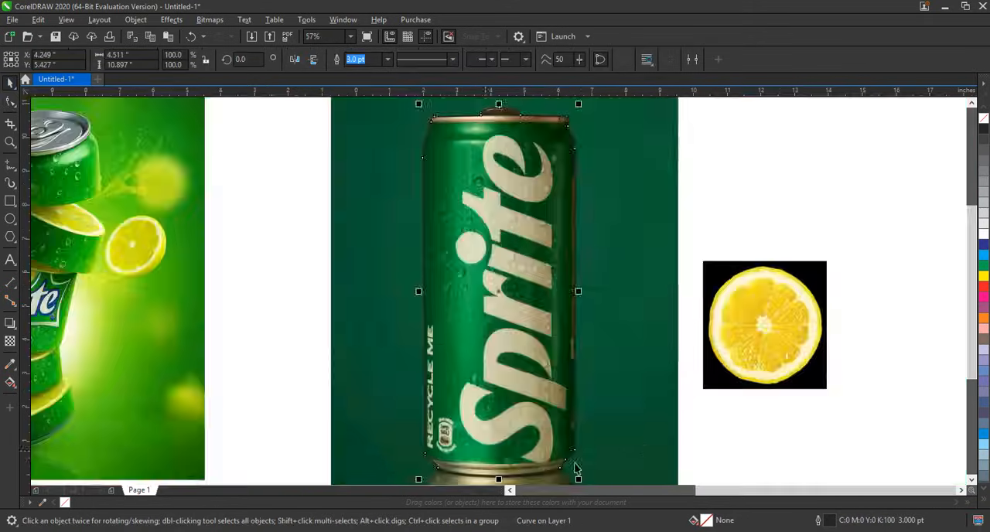
left_click(634, 398)
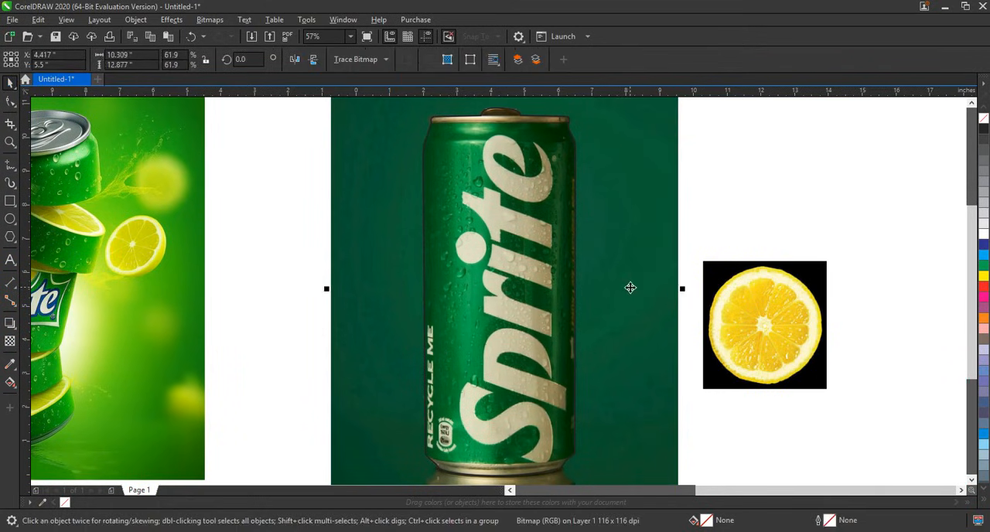
right_click(630, 287)
left_click(656, 346)
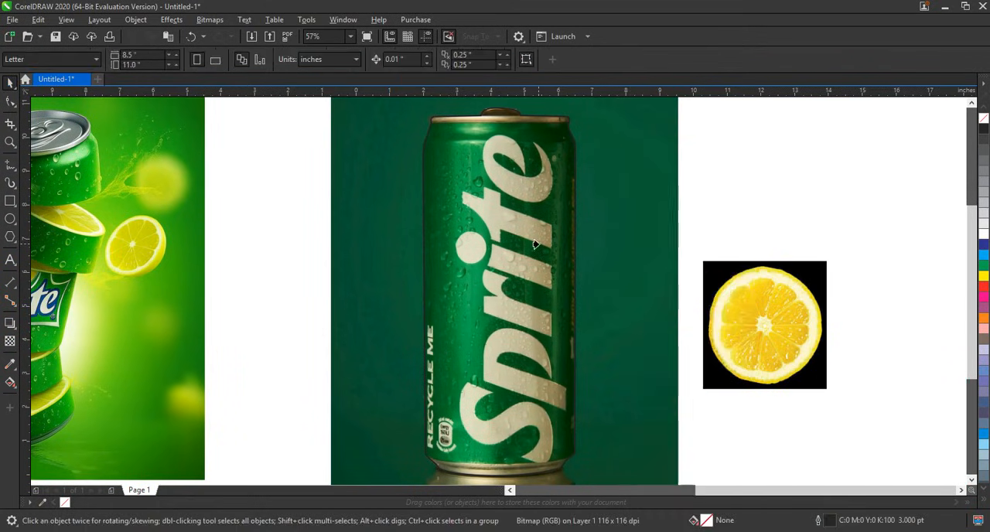
left_click(534, 244)
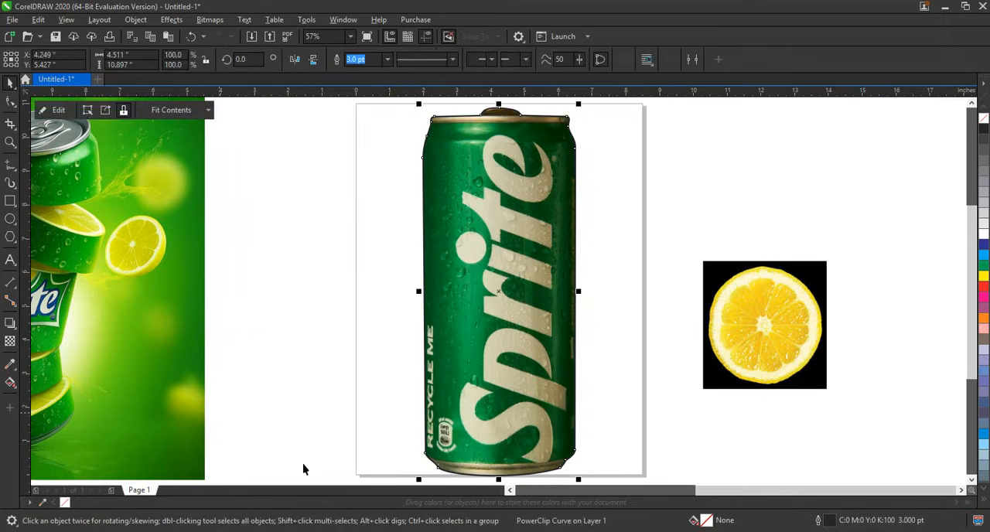
Step: Remove the outline stroke from the clipped can and deselect it
right_click(66, 501)
left_click(591, 407)
left_click(561, 383)
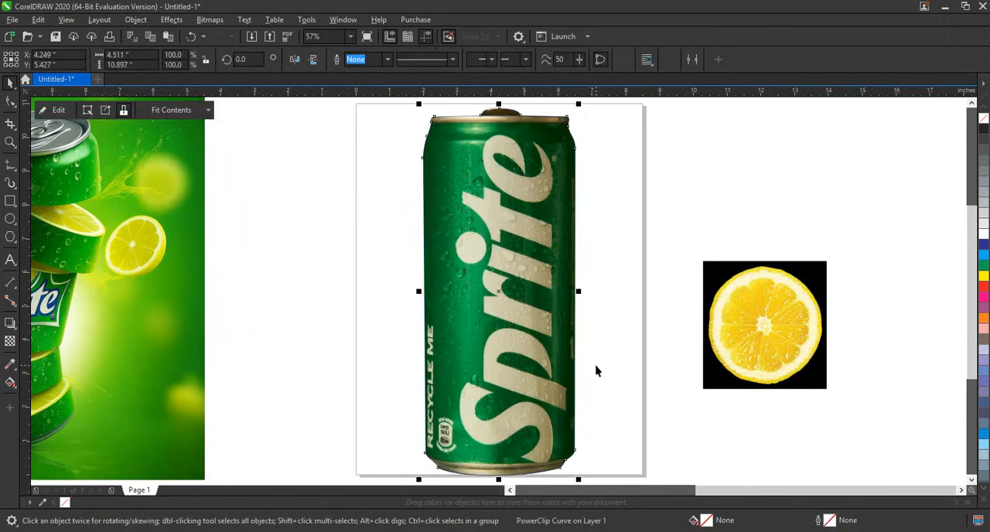
left_click(594, 369)
Step: Move the lemon image farther right and place the green sunburst background image behind the can
scroll(639, 385, "down", 3)
left_click(692, 347)
left_click_drag(692, 347, 854, 350)
left_click(150, 323)
left_click_drag(150, 324, 625, 362)
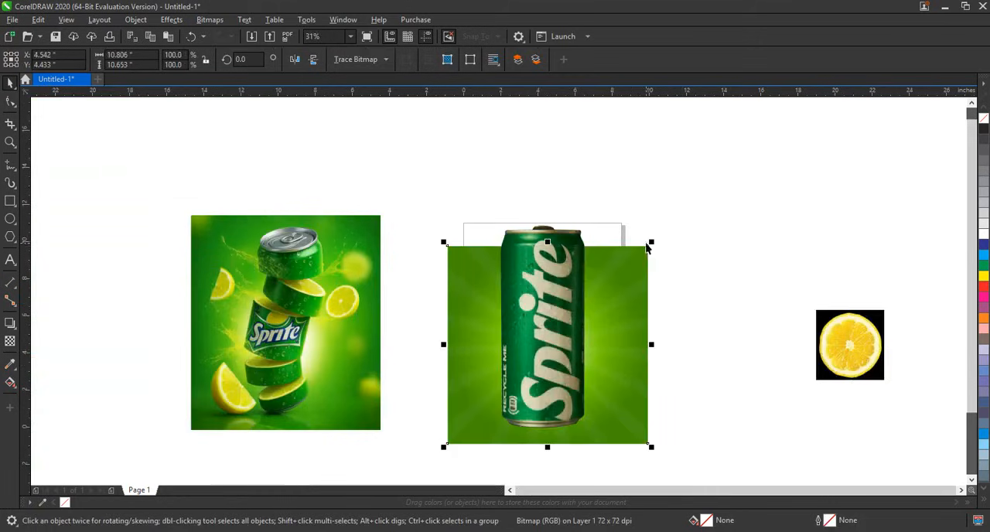
Step: Enlarge the green sunburst background and position the can at its centre
left_click_drag(649, 244, 714, 157)
left_click(559, 271, "shift")
left_click_drag(559, 271, 607, 279)
left_click(763, 260)
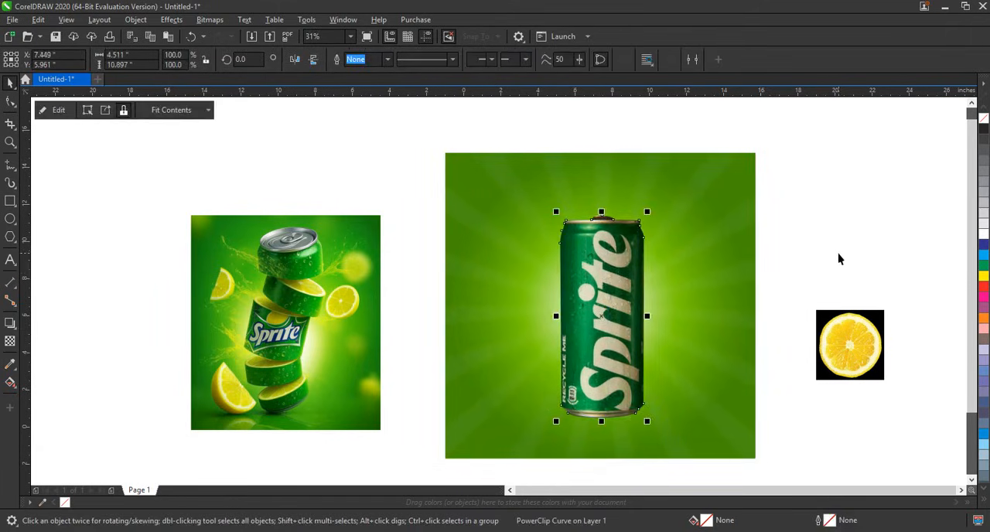
left_click(838, 258)
Step: Draw a straight horizontal line about 7.5 inches long across the upper part of the can
left_click(10, 143)
left_click_drag(190, 139, 722, 409)
left_click(9, 165)
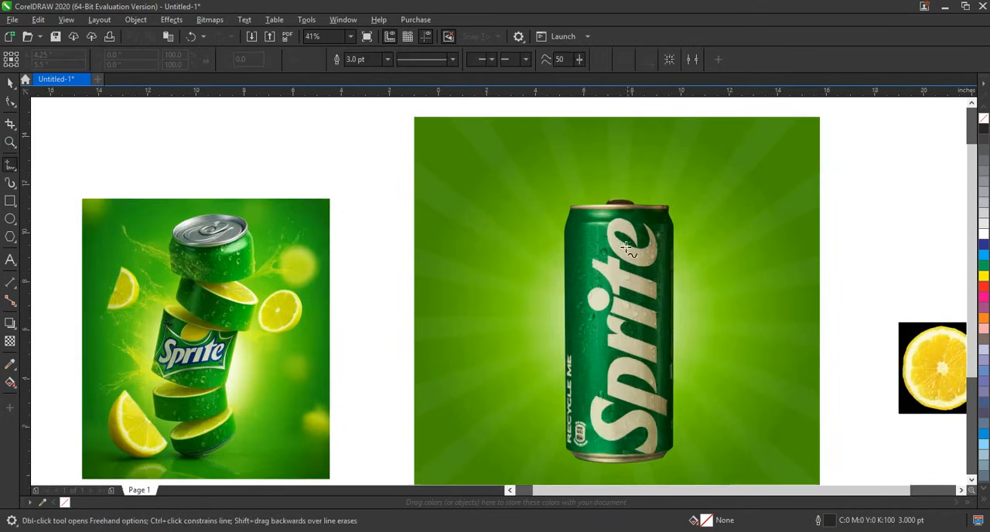
left_click(524, 260)
left_click(715, 260)
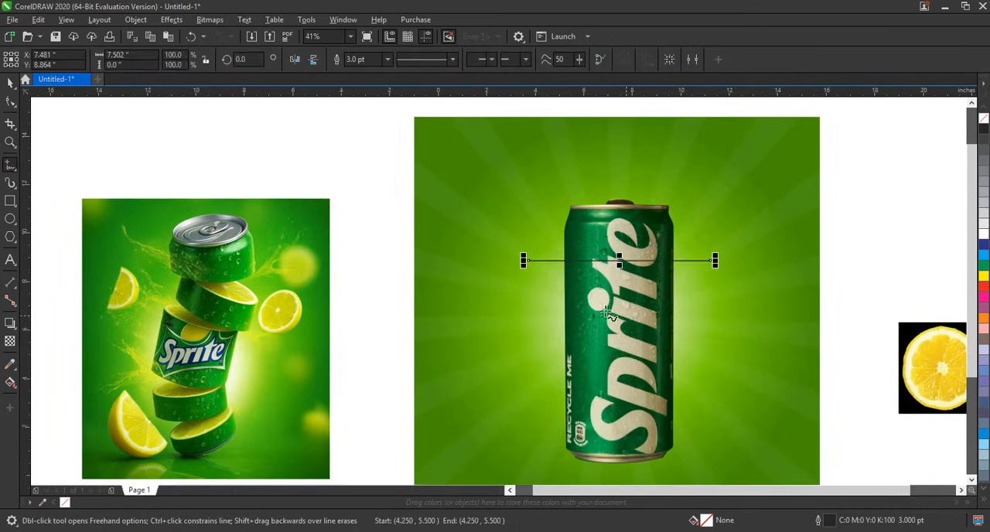
Step: Convert the line to a curve, bend it downward into an arc, and narrow it to about 6.33 inches
left_click(11, 104)
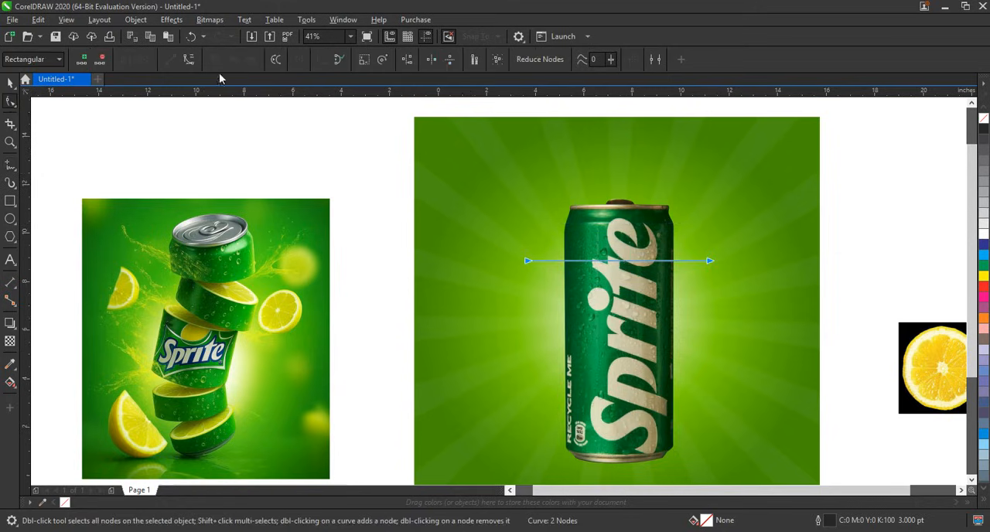
left_click(190, 61)
left_click_drag(588, 265, 663, 297)
left_click(10, 83)
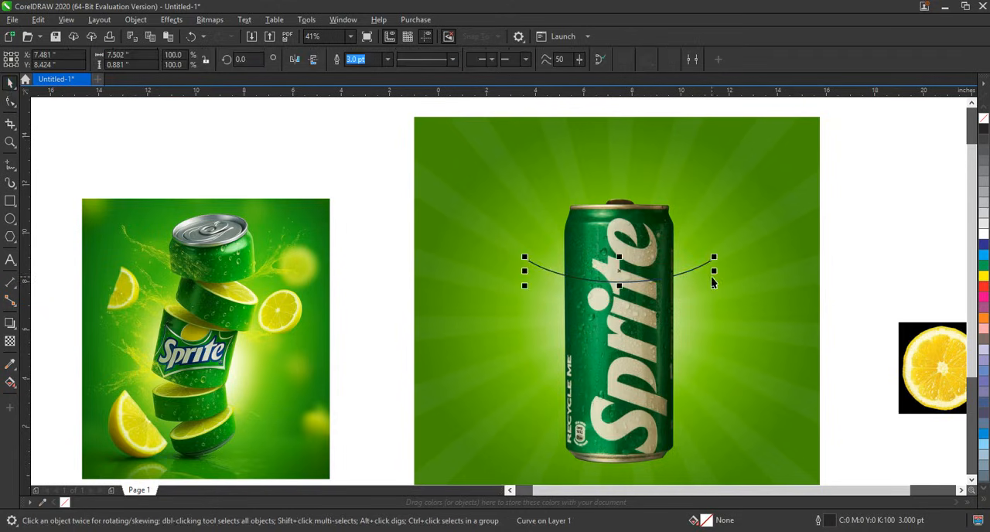
left_click_drag(712, 271, 680, 256)
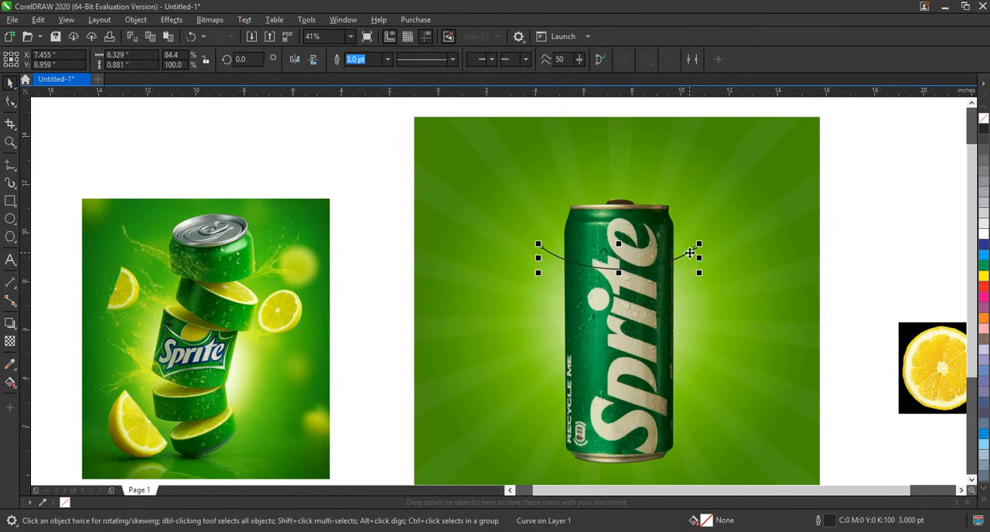
Step: Place two copies of the arc lower across the can and combine all three arcs into one object
left_click_drag(689, 253, 690, 386)
left_click_drag(866, 208, 475, 424)
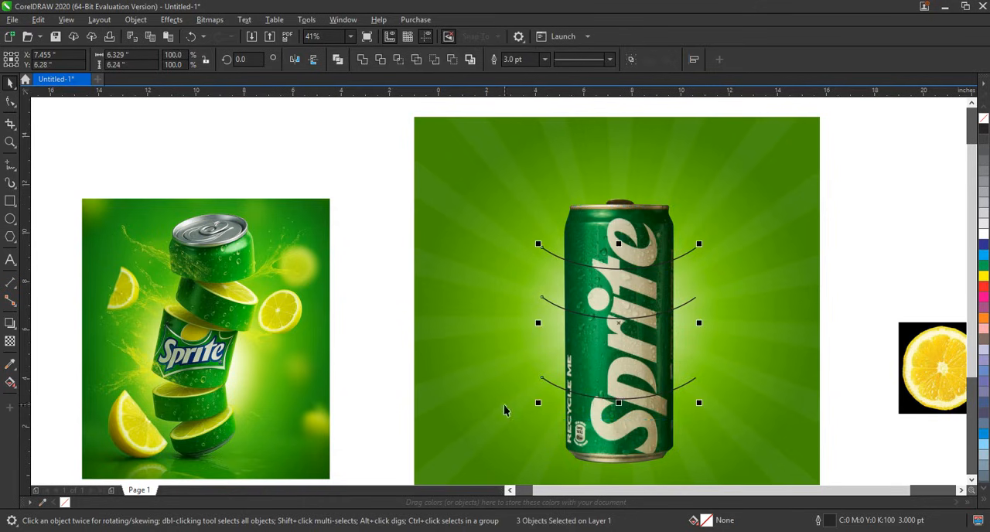
left_click(338, 61)
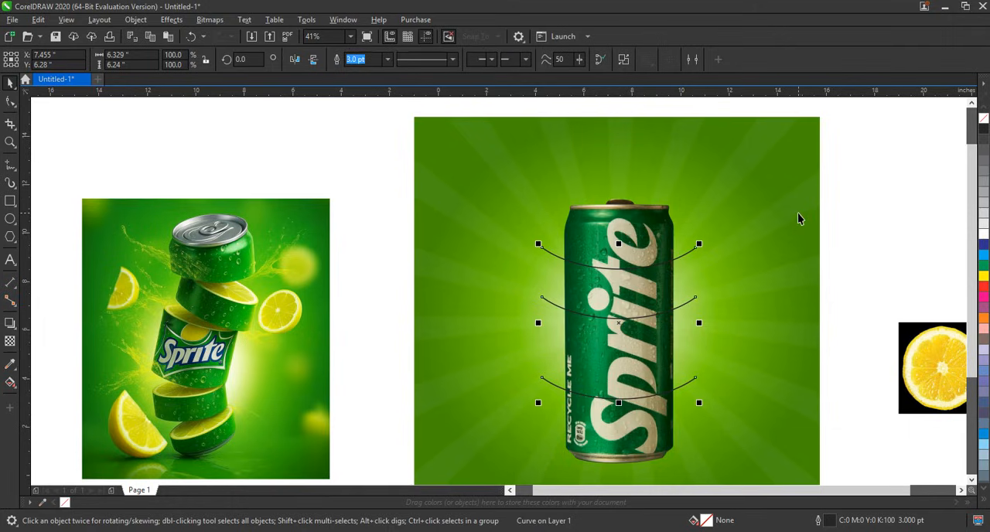
Step: Trim the can with the combined arcs, then delete the arcs
left_click(626, 226, "shift")
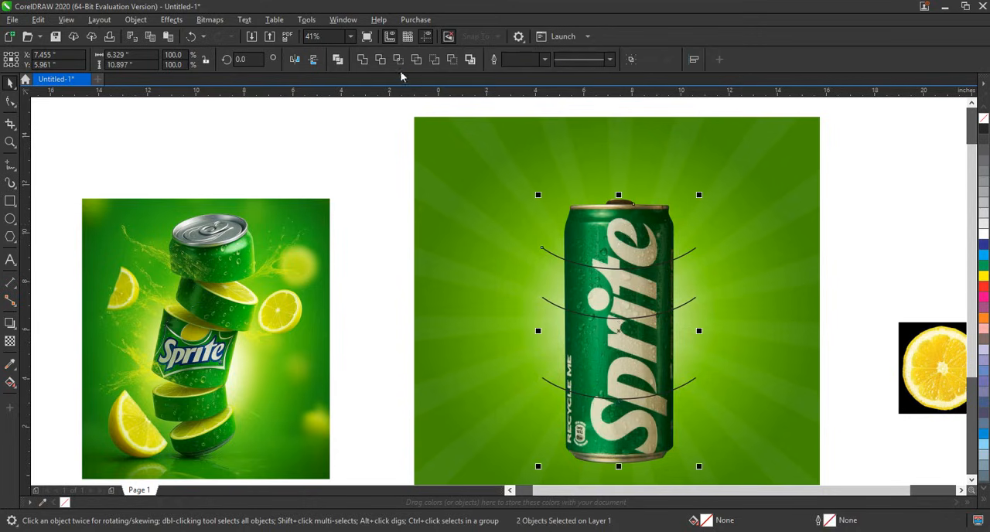
left_click(381, 62)
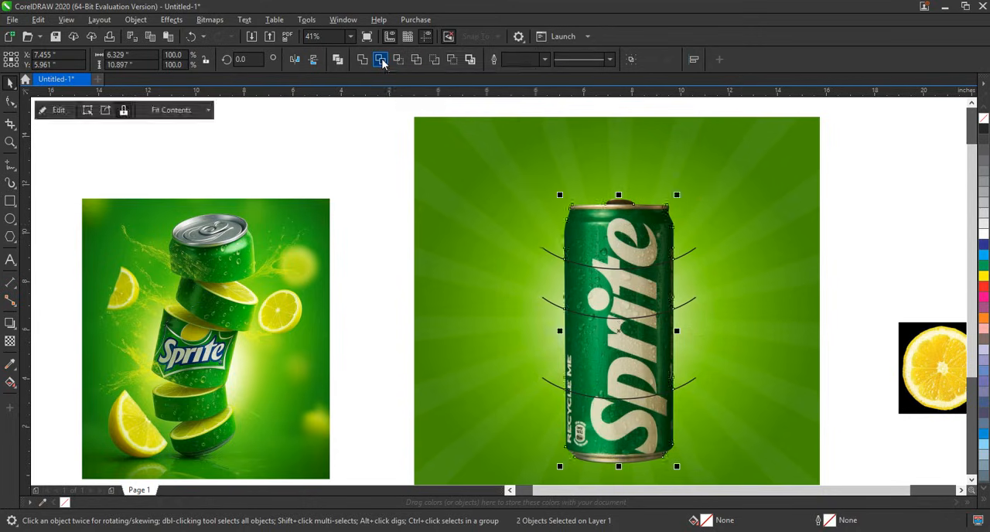
left_click(684, 254)
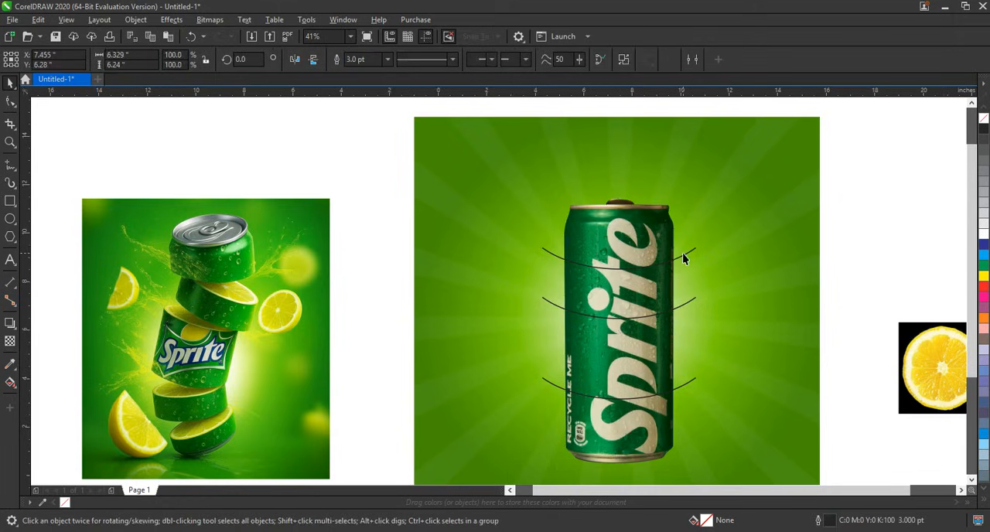
key("Delete")
Step: Break the trimmed can apart into separate slices
left_click(655, 252)
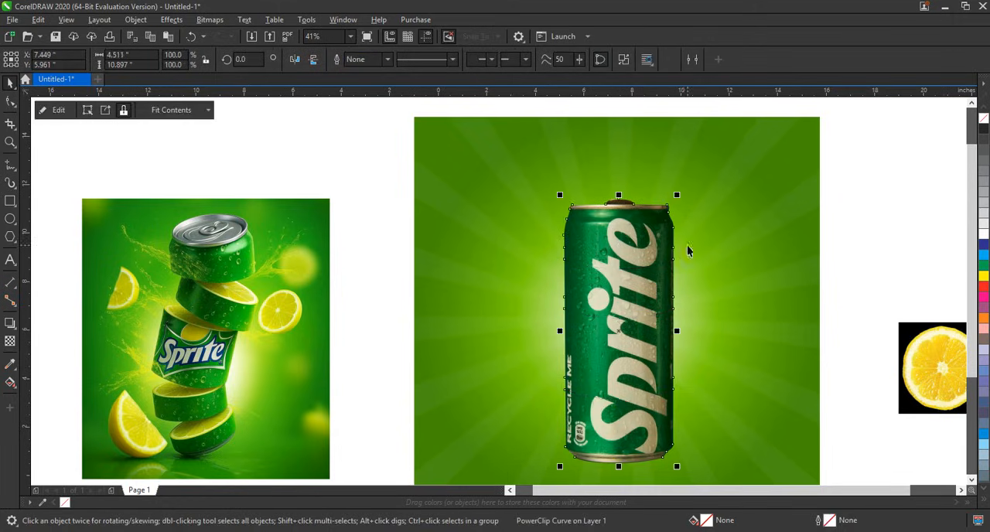
left_click(624, 61)
left_click(905, 250)
Step: Move the upper can slices upward in turn to open gaps between all four pieces
left_click_drag(645, 244, 643, 230)
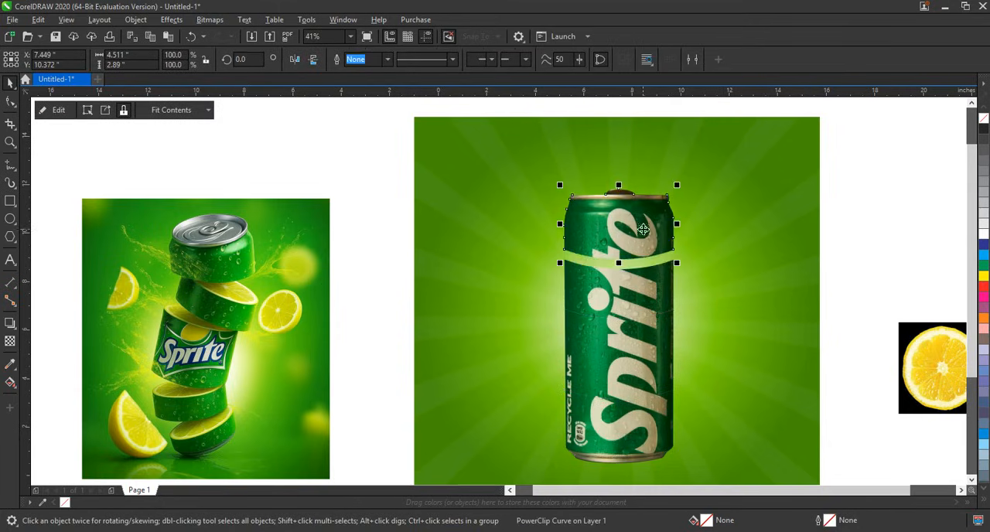
left_click(650, 294, "shift")
left_click_drag(649, 295, 649, 282)
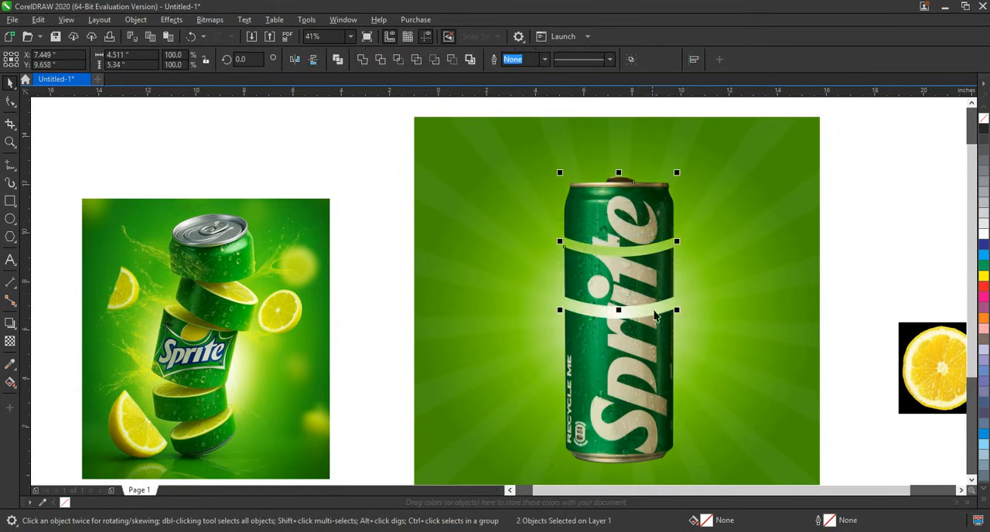
left_click(657, 348, "shift")
left_click_drag(657, 348, 658, 339)
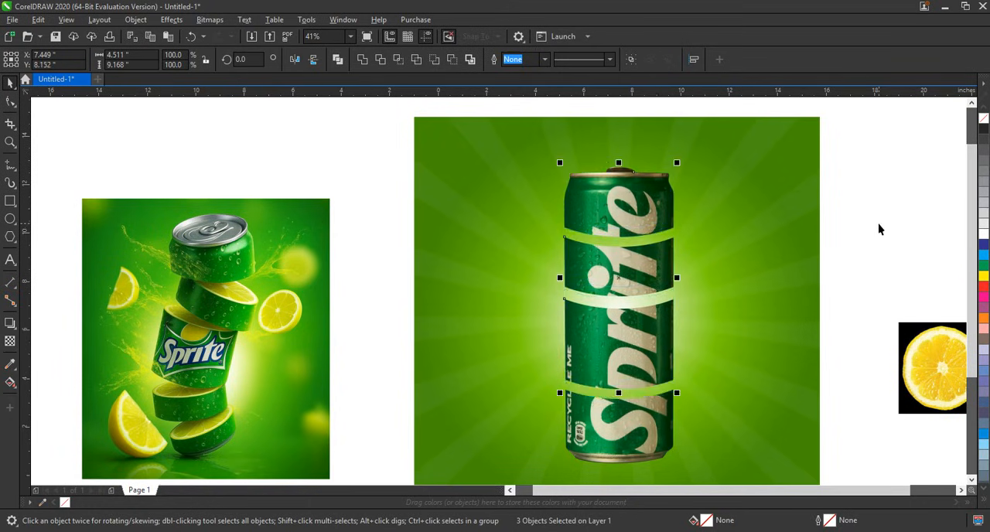
left_click(878, 229)
Step: Draw an ellipse about 3.32 by 3.31 inches around the round lemon slice in the black-background image
left_click(930, 375)
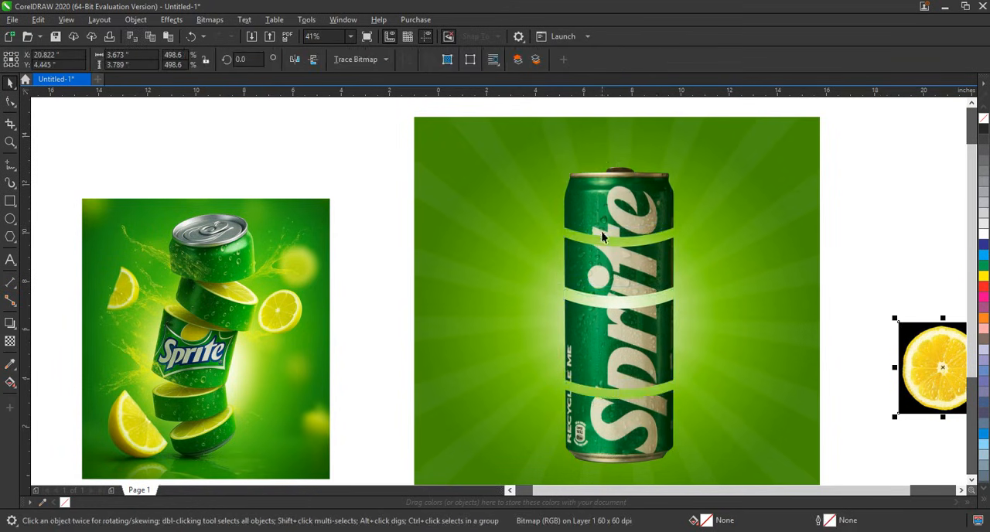
key("shift+F2")
key("Escape")
left_click(10, 220)
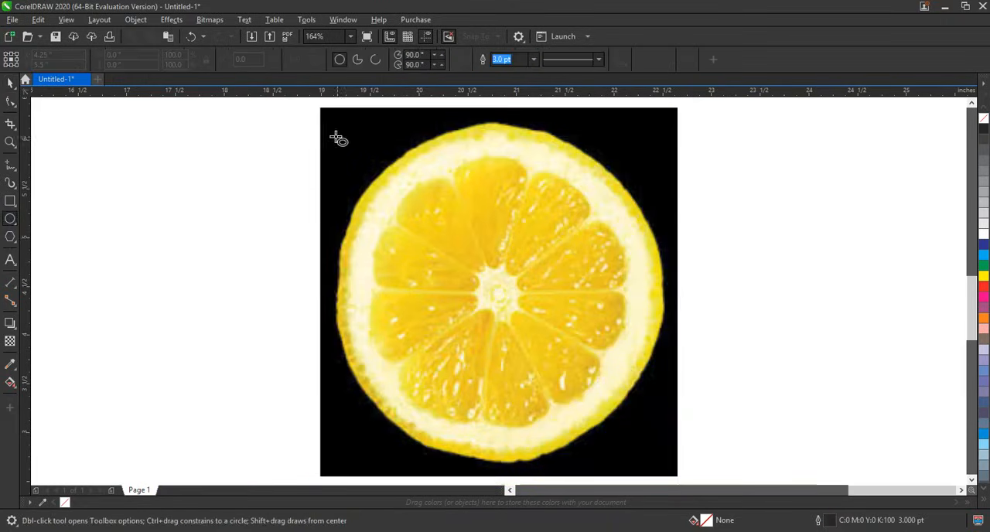
left_click_drag(332, 132, 659, 458)
left_click(10, 83)
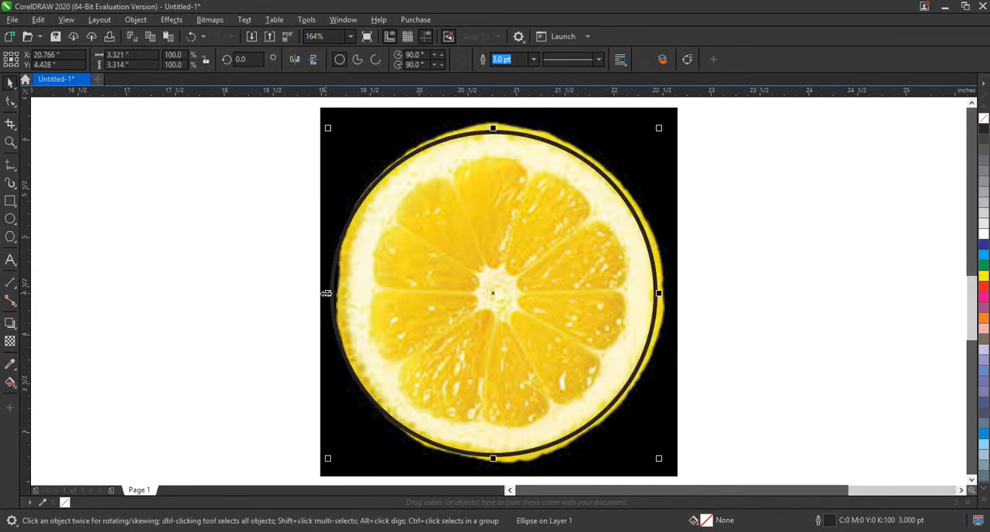
Step: PowerClip the lemon image inside the ellipse and remove the ellipse's outline
right_click(632, 145)
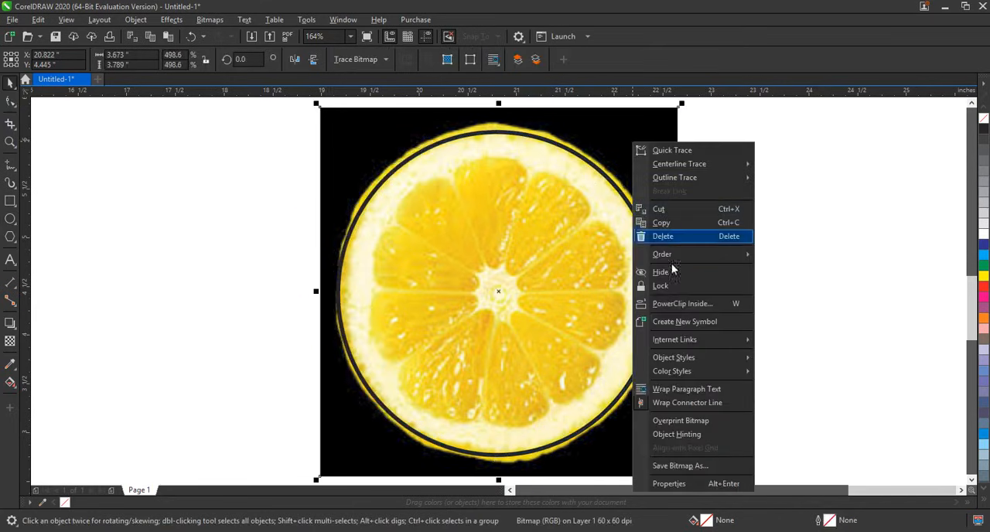
left_click(670, 303)
left_click(634, 298)
key("F4")
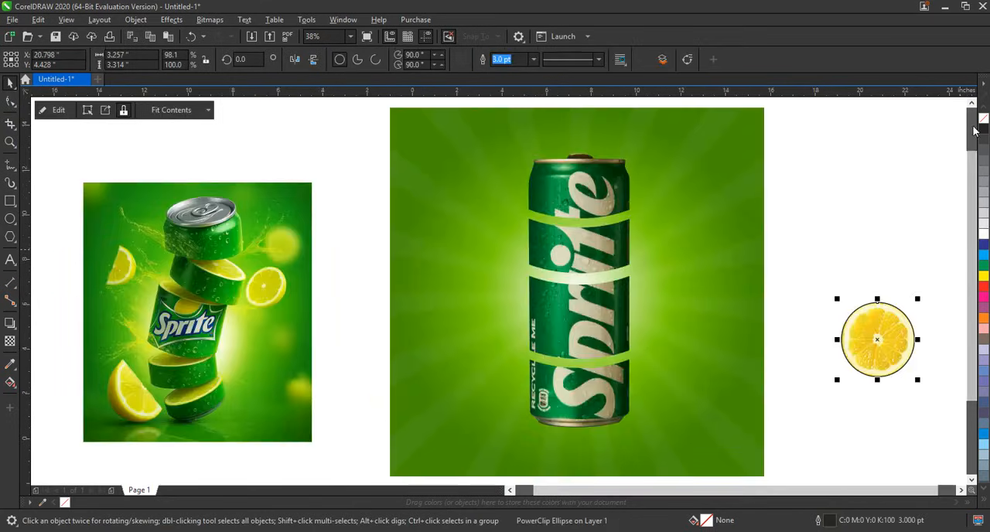
right_click(984, 119)
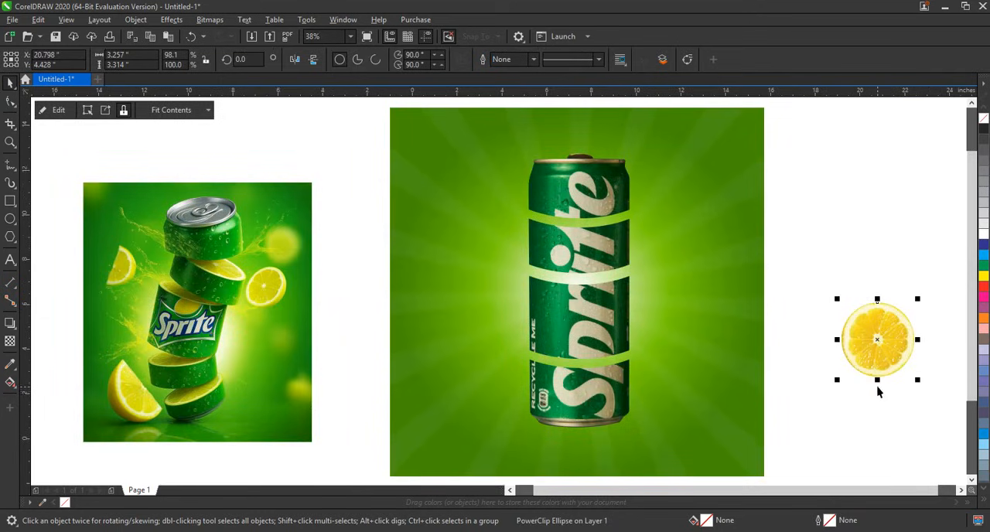
Step: Flatten the lemon slice to about 1.13 inches high, place it on the bottom can slice and move both down
left_click_drag(877, 381, 570, 358)
left_click(611, 387, "shift")
left_click_drag(609, 386, 610, 409)
left_click(654, 397)
Step: Resize the lemon slice to about 4.44 by 1.15 inches so it covers the full width of the bottom can slice
left_click(10, 141)
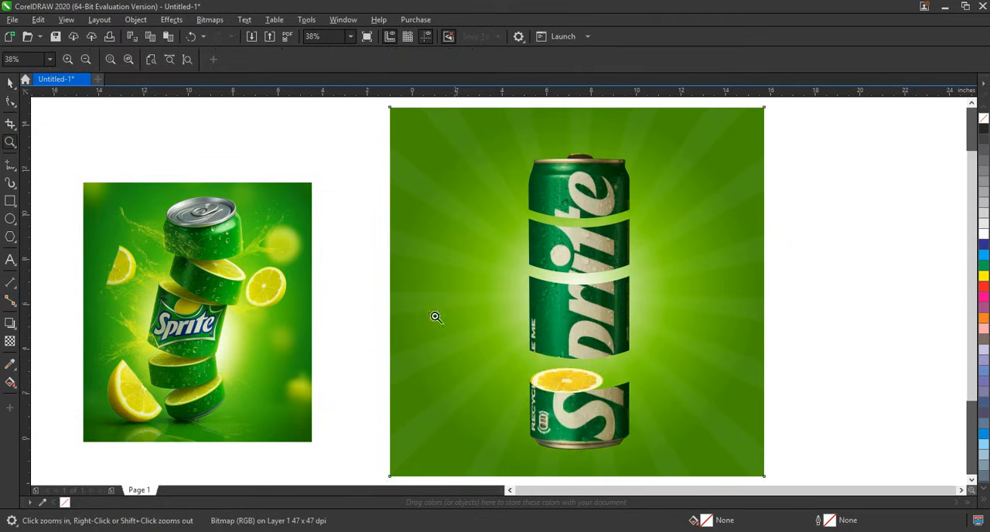
left_click_drag(433, 314, 757, 418)
key("space")
left_click(371, 303)
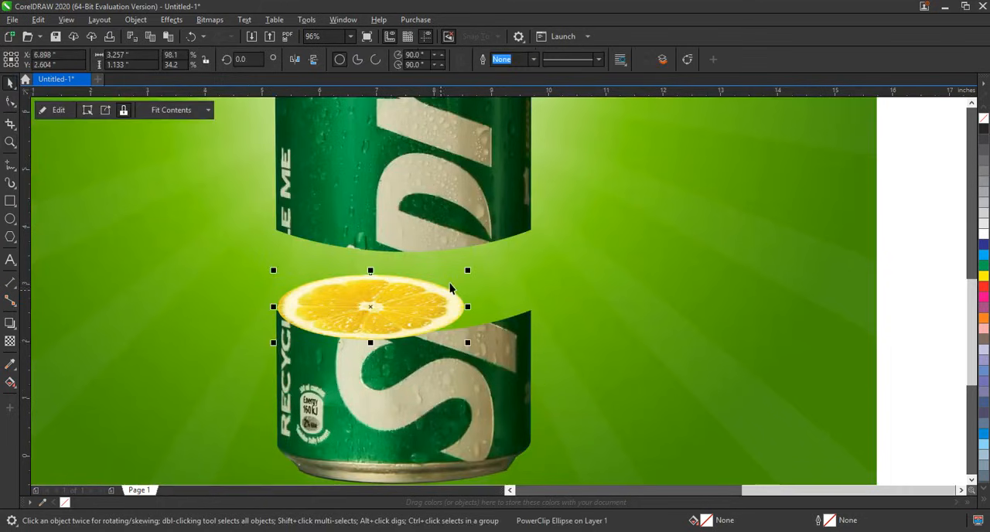
left_click_drag(470, 265, 533, 240)
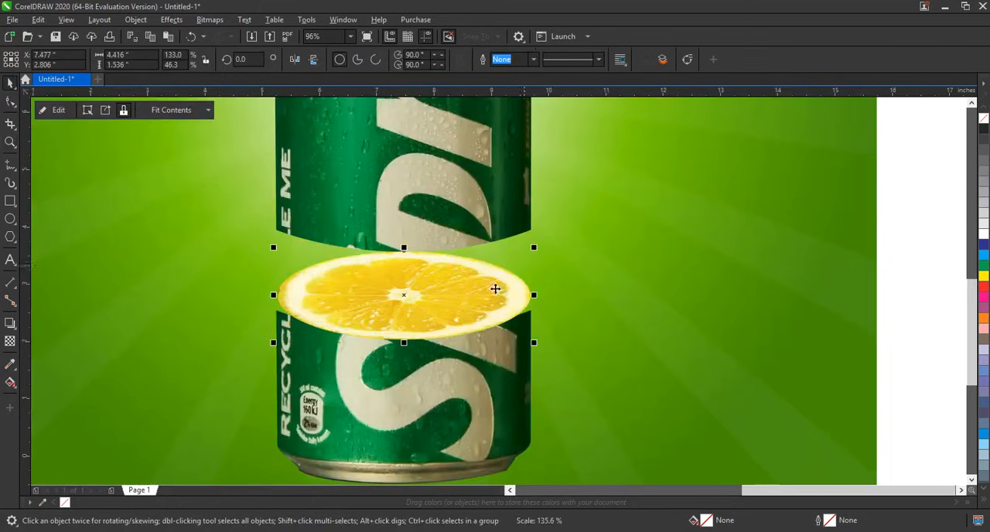
left_click(428, 271)
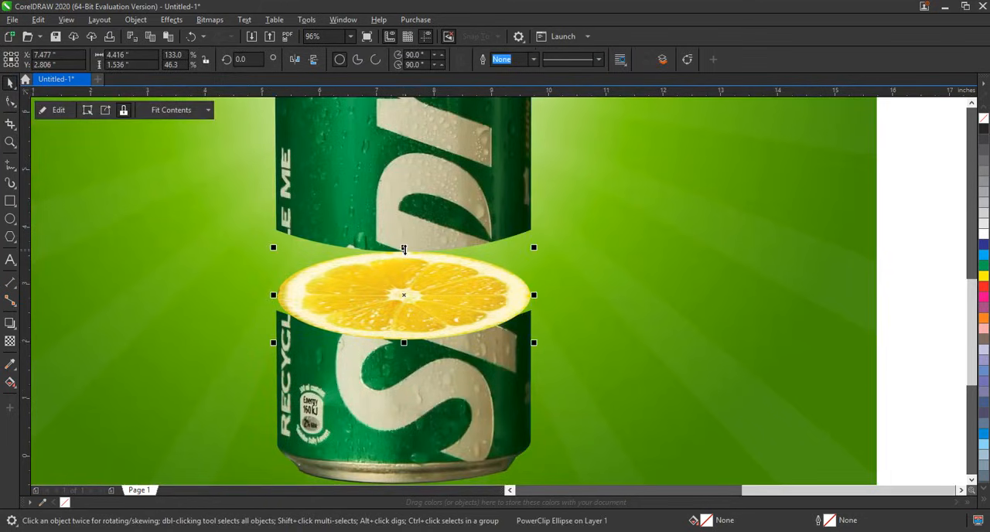
left_click_drag(405, 248, 404, 271)
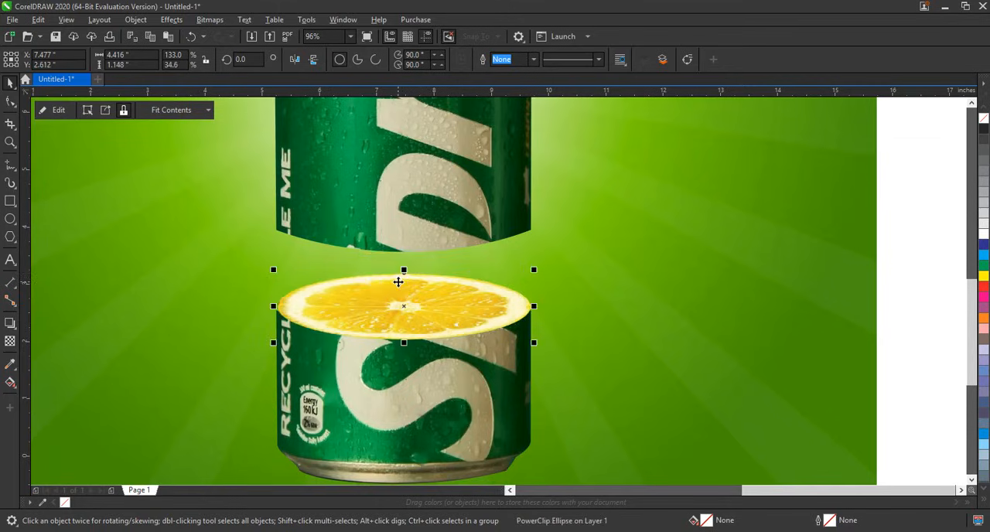
left_click(404, 343)
left_click_drag(273, 306, 271, 306)
Step: Move the bottom can slice together with its lemon downward, and lower the can slice above it slightly
scroll(550, 421, "down", 2)
left_click(790, 315)
left_click_drag(790, 315, 351, 464)
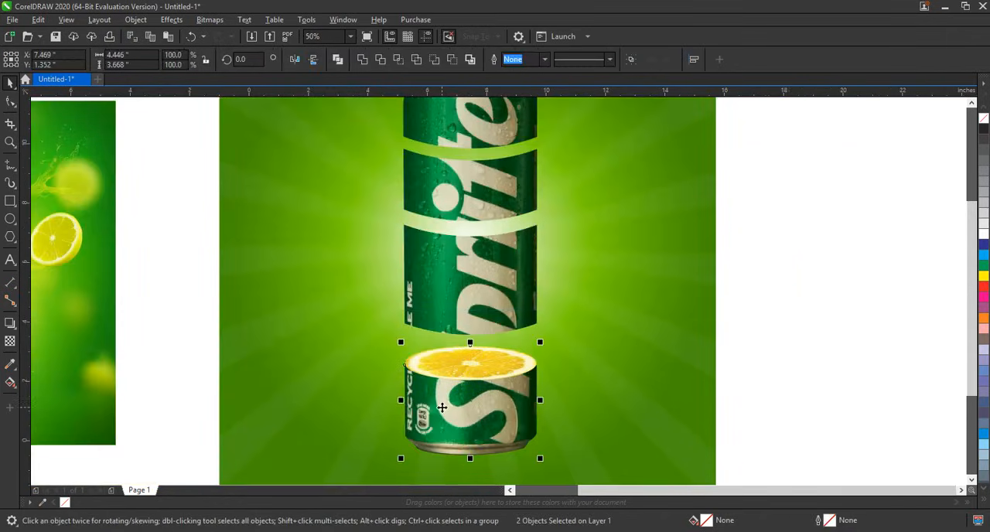
left_click_drag(442, 409, 437, 420)
left_click_drag(464, 305, 466, 315)
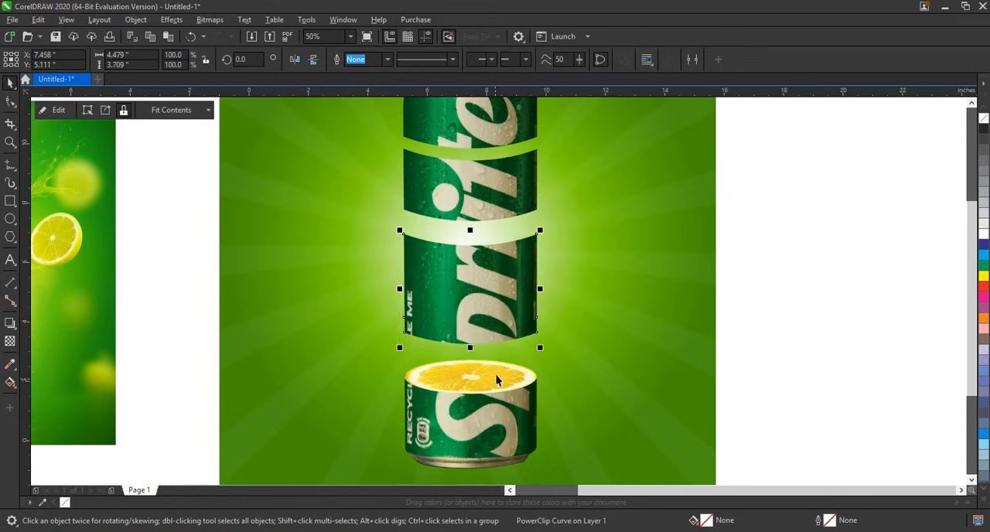
Step: Copy the lemon onto the third can slice from the top and rotate both about 28.3 degrees counterclockwise
left_click_drag(495, 379, 490, 239)
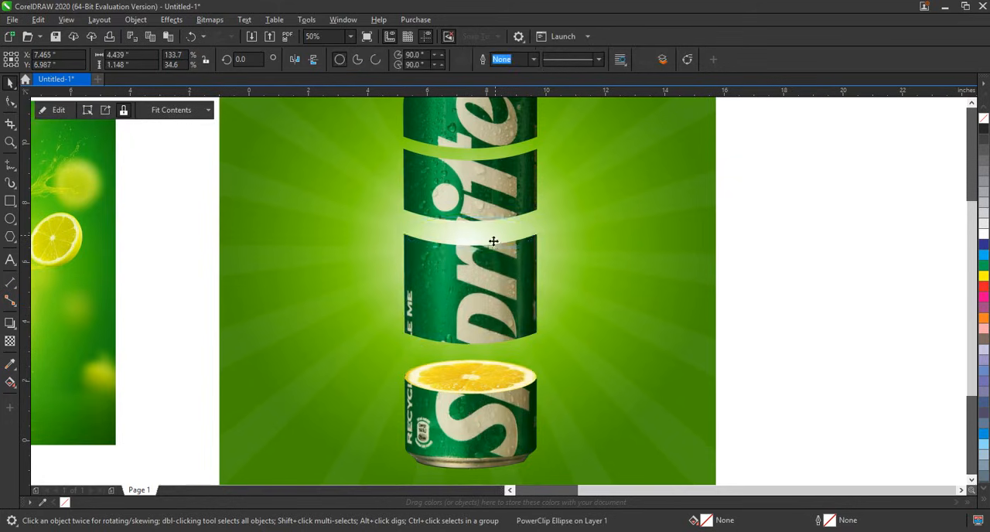
left_click(511, 298)
left_click(510, 298)
left_click_drag(536, 349, 507, 305)
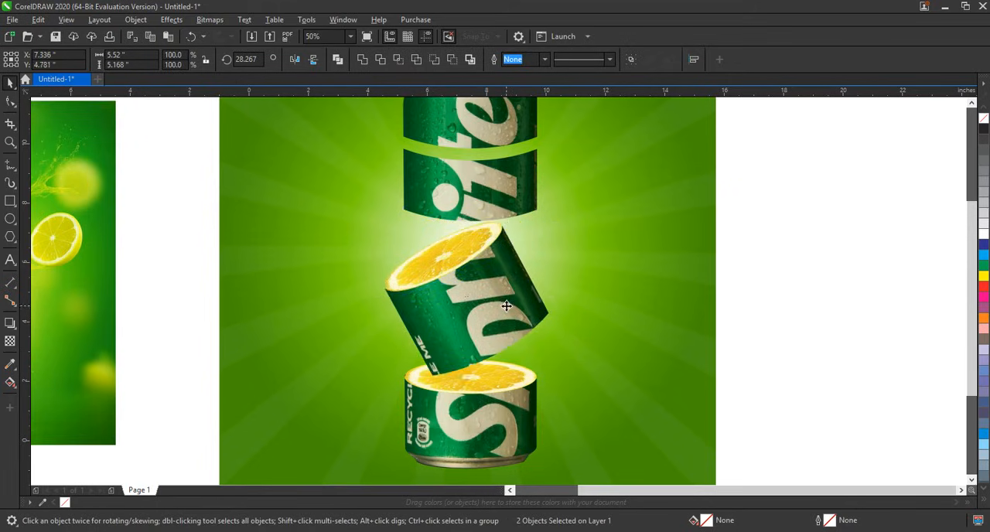
Step: Move the two upper can slices upward, and lower the second one slightly to widen the gap beneath the top slice
scroll(506, 305, "down", 2)
left_click(673, 323)
left_click_drag(684, 144, 339, 442)
key("shift+F2")
left_click(730, 140)
left_click_drag(389, 286, 390, 289)
left_click_drag(530, 173, 530, 146)
left_click(738, 279)
left_click_drag(467, 218, 468, 225)
Step: Copy the bottom slice's lemon onto the second can slice, and lower and slightly tilt both counterclockwise
left_click_drag(531, 398, 543, 202)
right_click(543, 203)
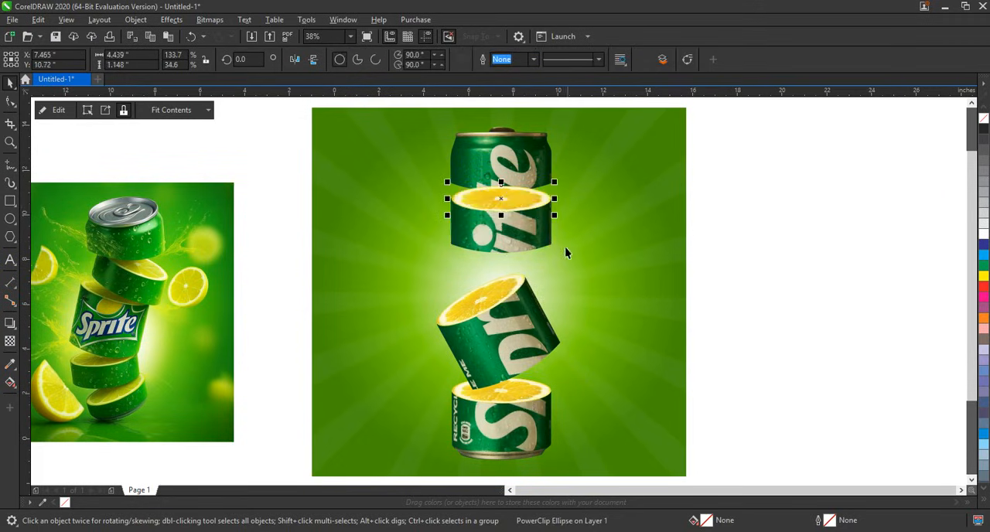
left_click(539, 239, "shift")
left_click_drag(512, 252, 507, 270)
left_click(523, 272)
left_click_drag(554, 296, 551, 279)
Step: Shift the two tilted can slices and their lemons together so they stack on the bottom slice
left_click_drag(743, 206, 421, 394)
left_click_drag(495, 356, 495, 348)
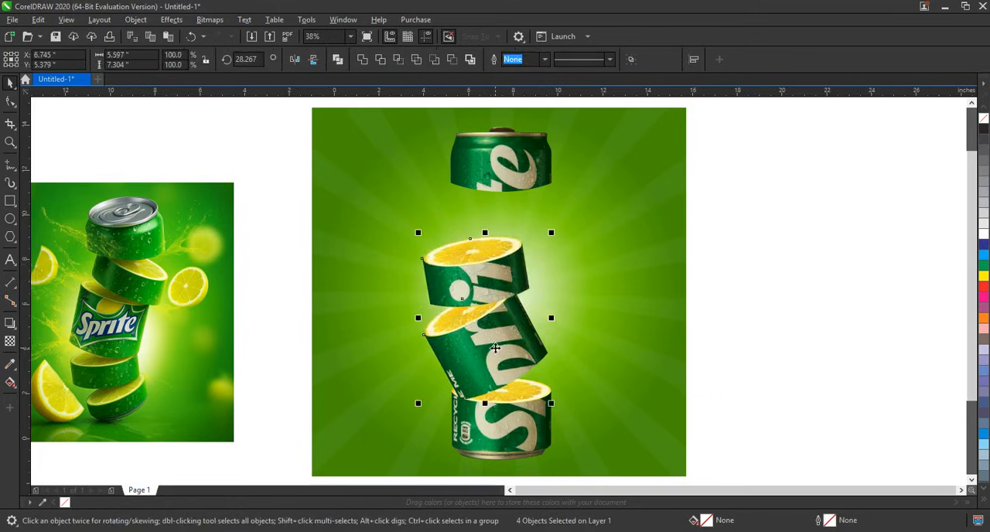
left_click(496, 348)
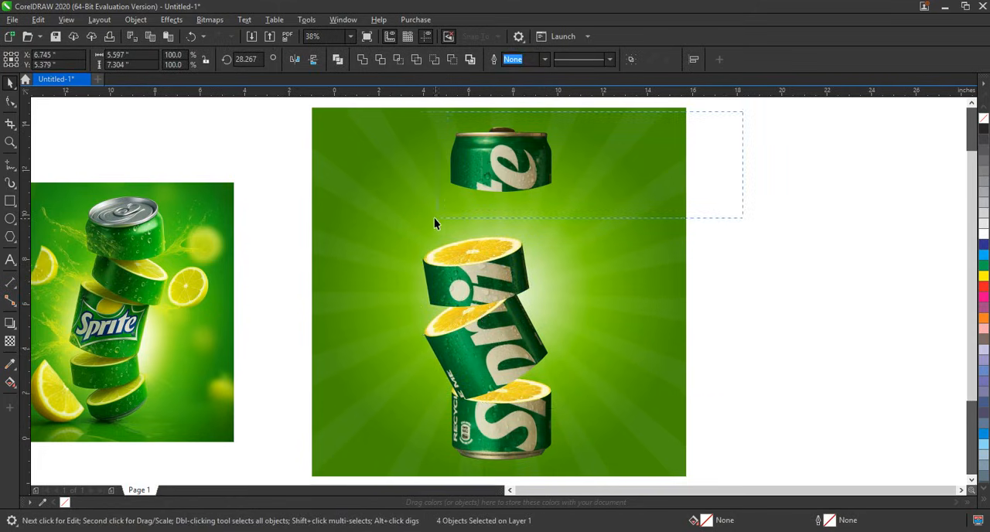
Step: Move the top can slice down onto the second slice's lemon and bring it to the front
left_click_drag(433, 219, 433, 220)
left_click_drag(529, 161, 508, 217)
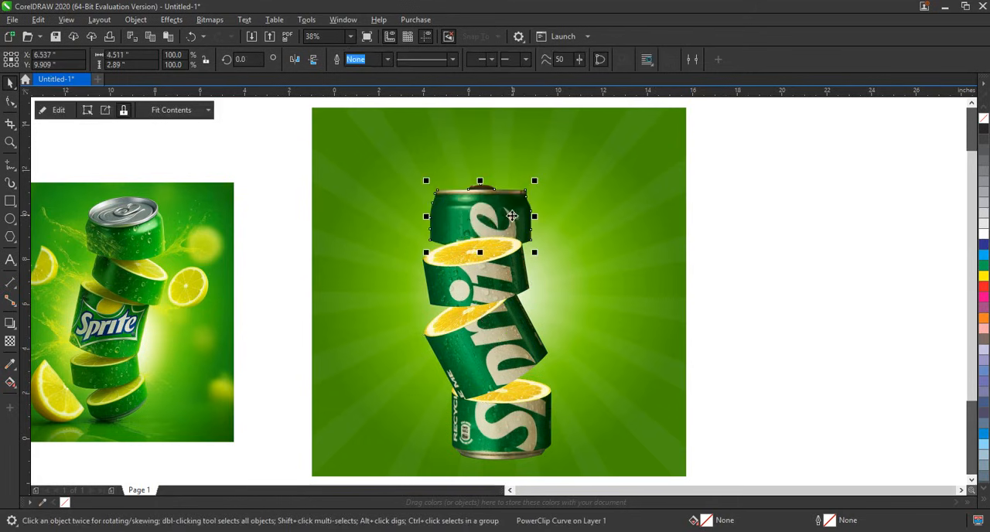
key("shift+Page_Up")
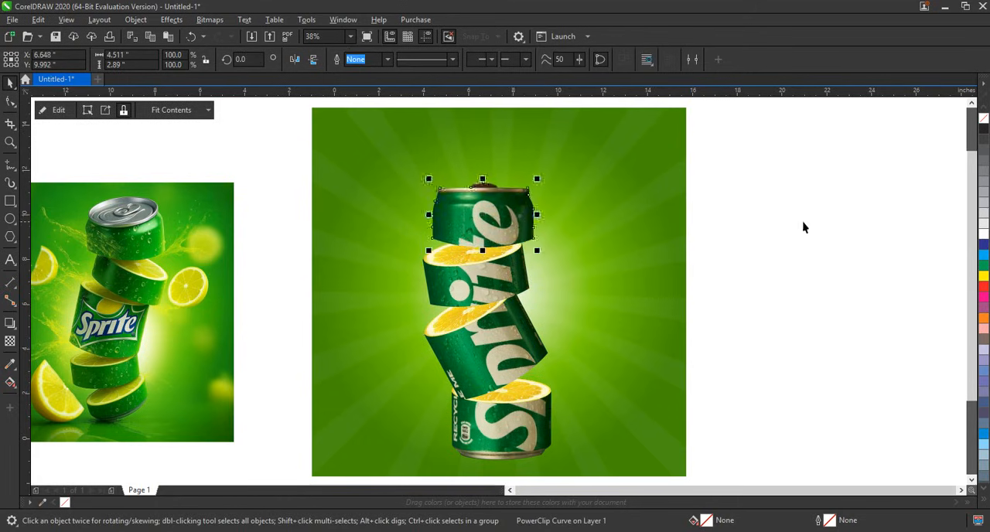
Step: Move the whole stack of can slices and lemons slightly up and to the right to centre it on the background
left_click_drag(768, 126, 356, 475)
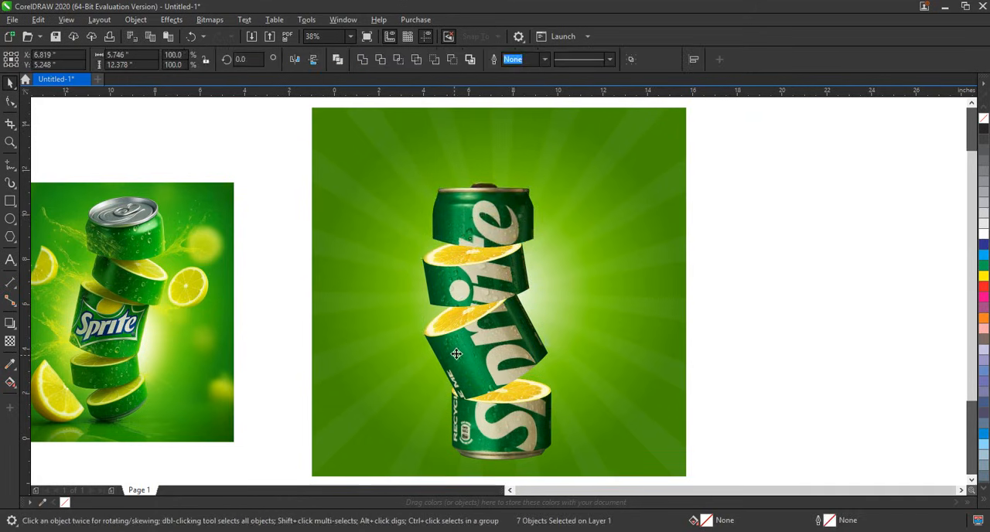
left_click_drag(457, 353, 462, 345)
left_click(800, 280)
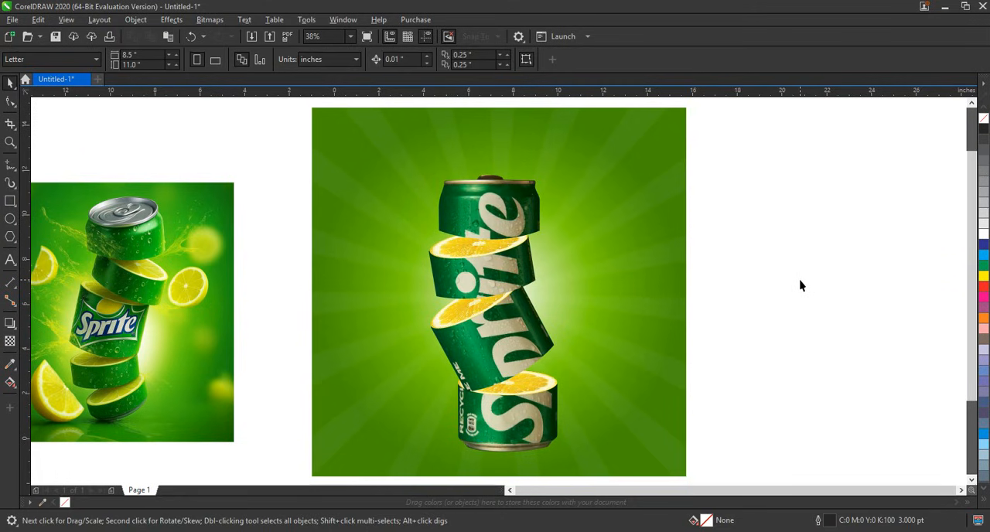
left_click(880, 531)
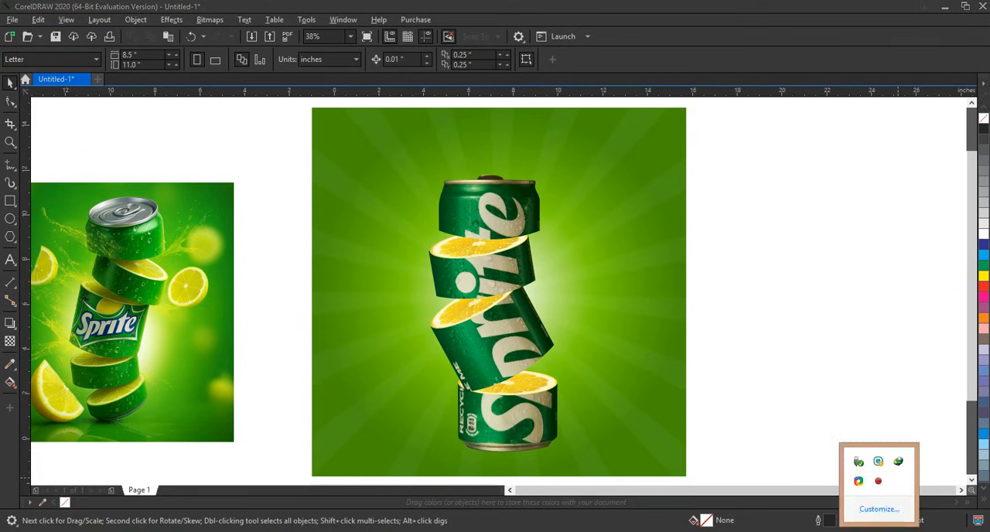